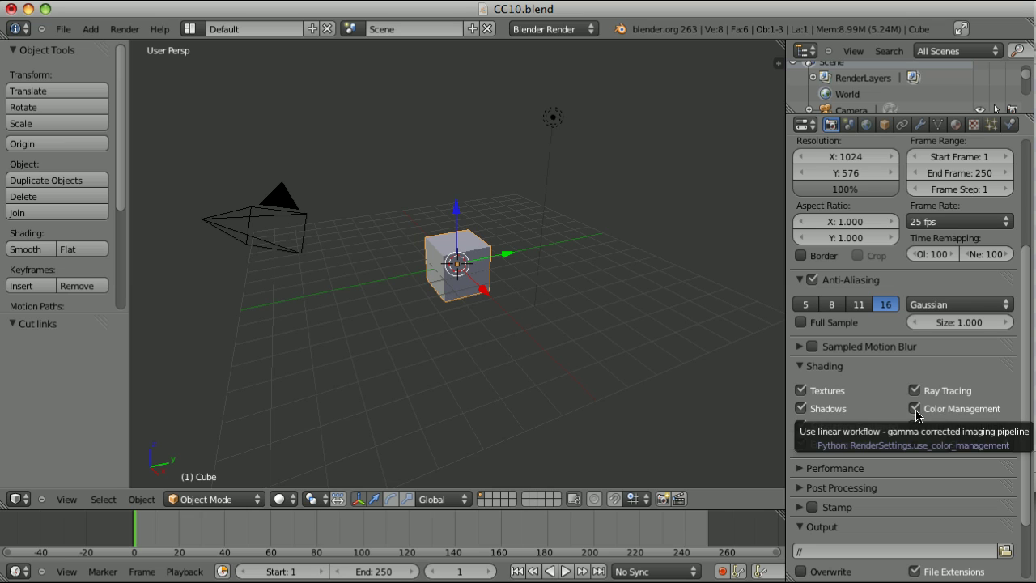
Step: Disable Color Management in the render shading settings and re-enable it
left_click(915, 409)
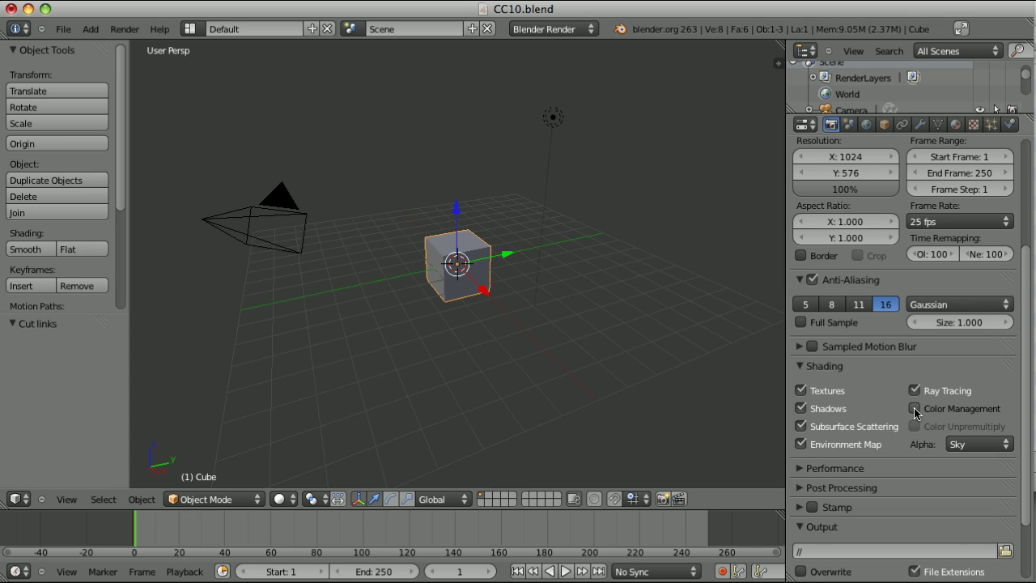
left_click(914, 408)
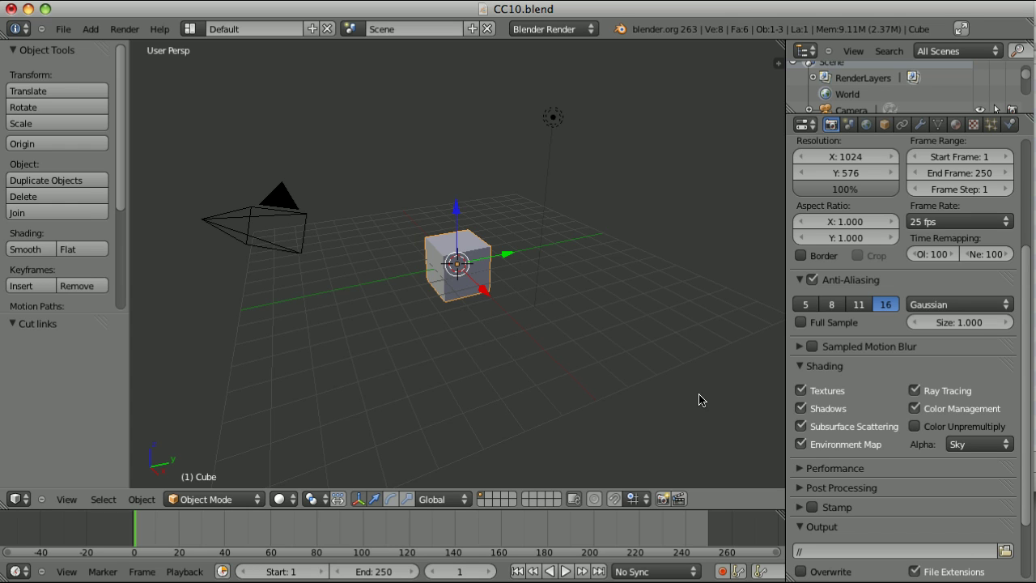
Step: Switch to the Compositing tut layout, link the FLOWERS image into the darkening RGB Curves node, and preview its output
key("ctrl+Left")
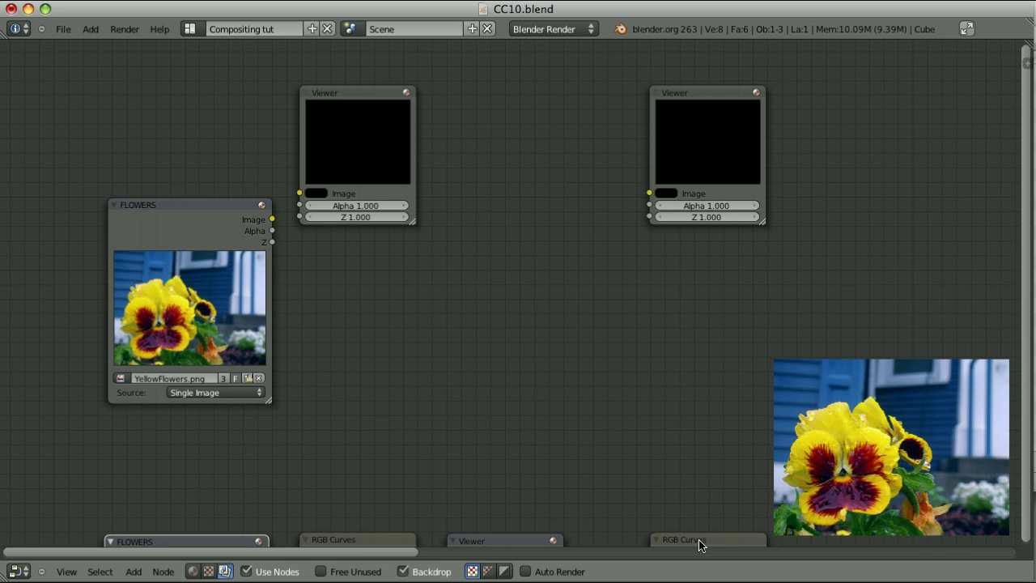
key("ctrl+z")
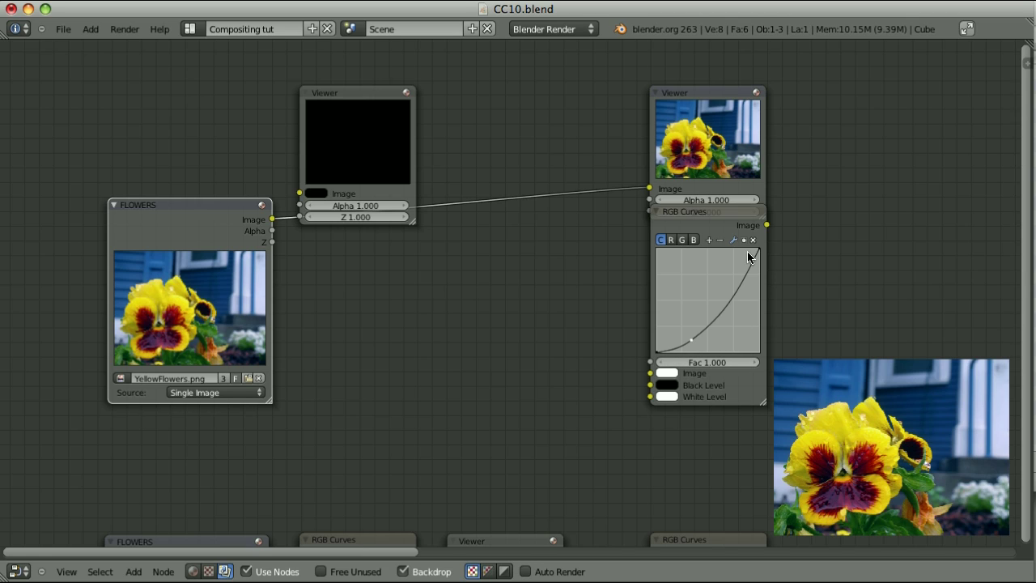
left_click(740, 388, "shift")
key("f")
left_click(739, 387, "ctrl+shift")
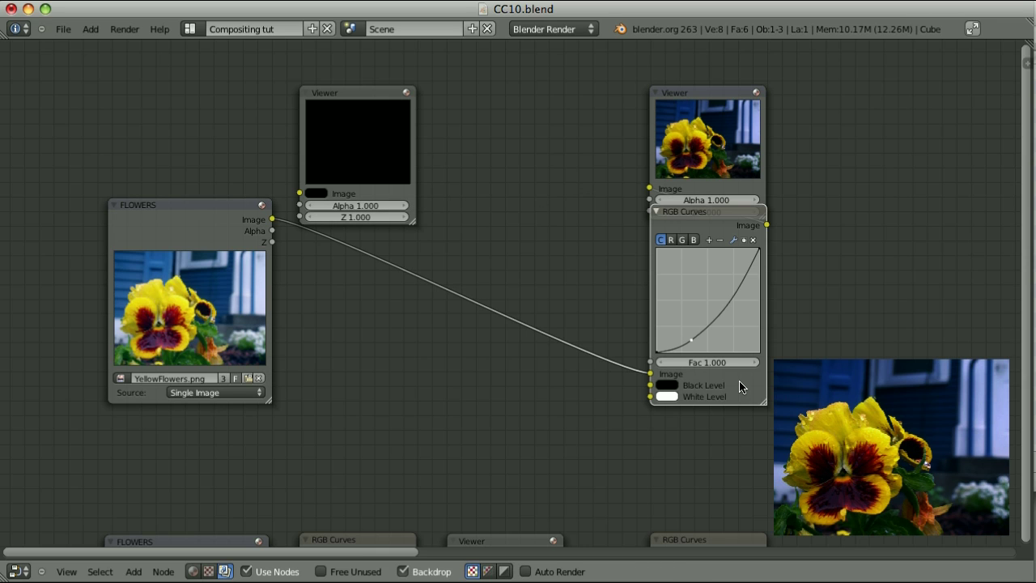
Step: Insert the brightening RGB Curves node between FLOWERS and the darkening curve, previewing the output of each curve
key("ctrl+z")
key("ctrl+z")
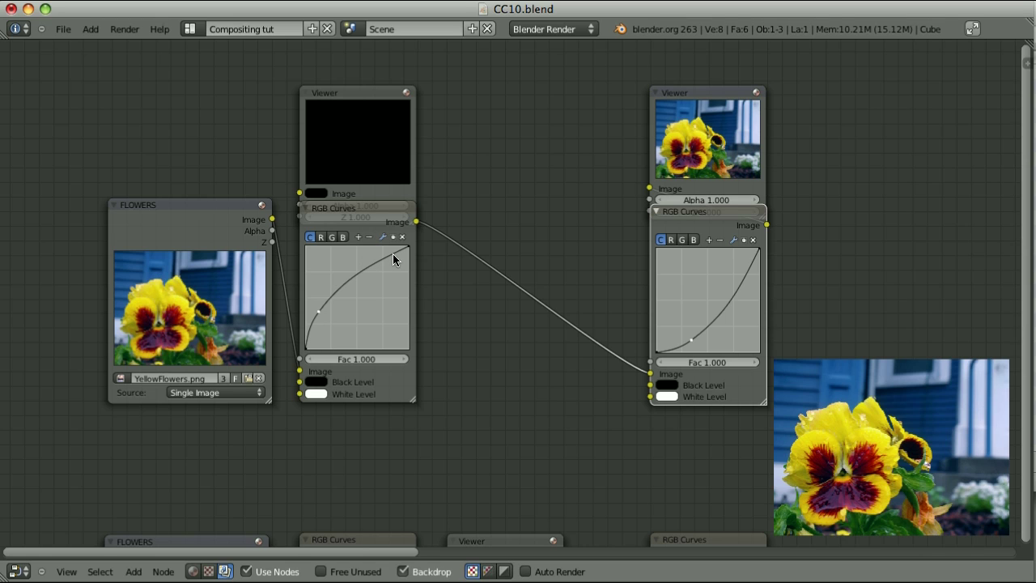
left_click(395, 394, "ctrl+shift")
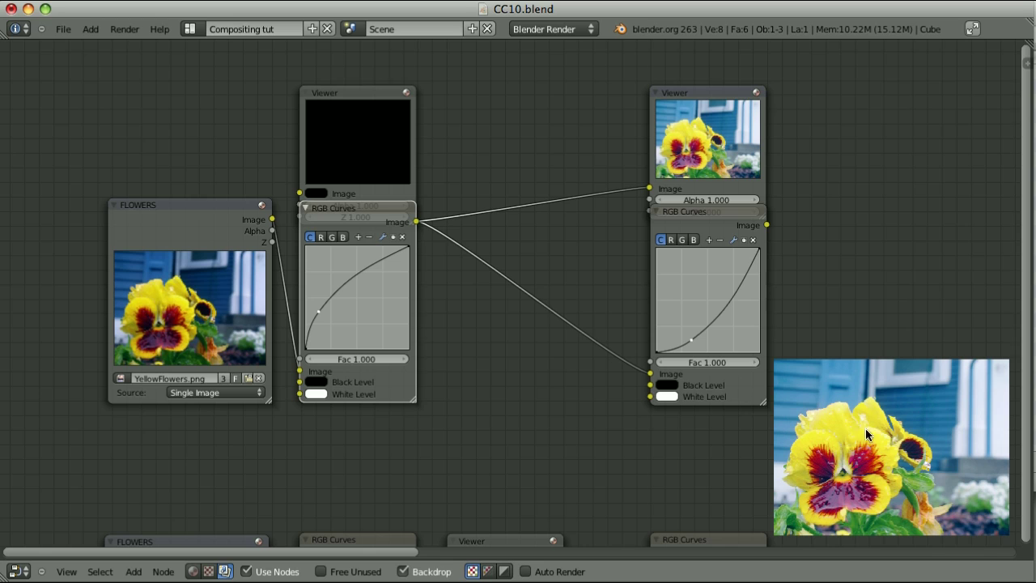
left_click(748, 389, "ctrl+shift")
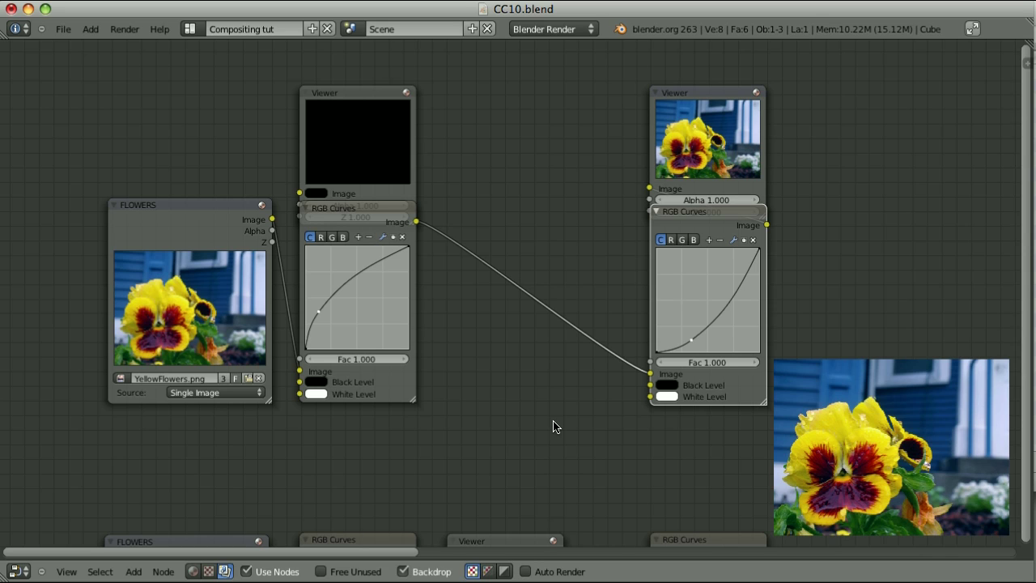
Step: Add a Mix node below the curves link, set its blend type to Multiply, and feed the FLOWERS image into its first image input
left_click(180, 234)
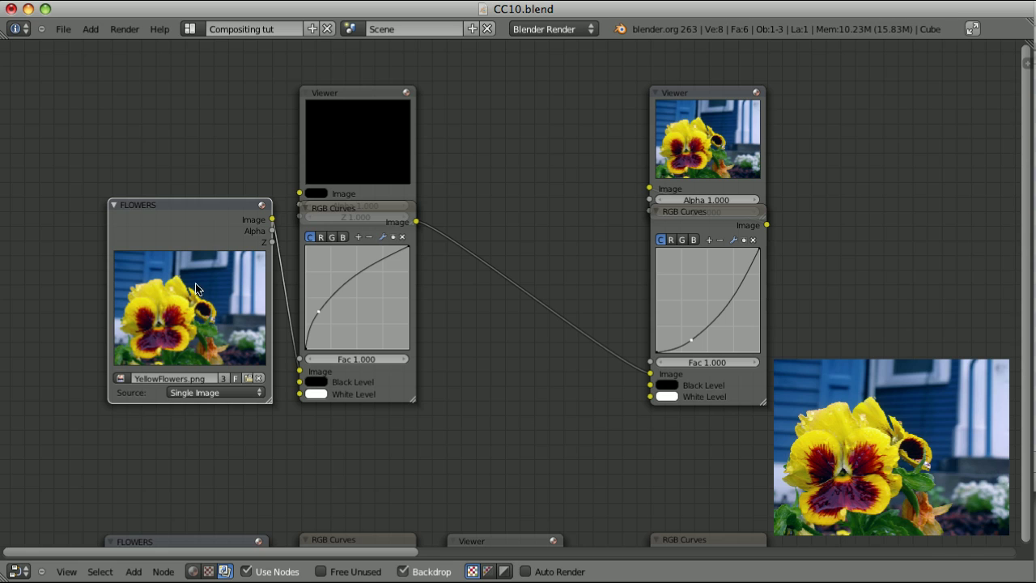
key("shift+a")
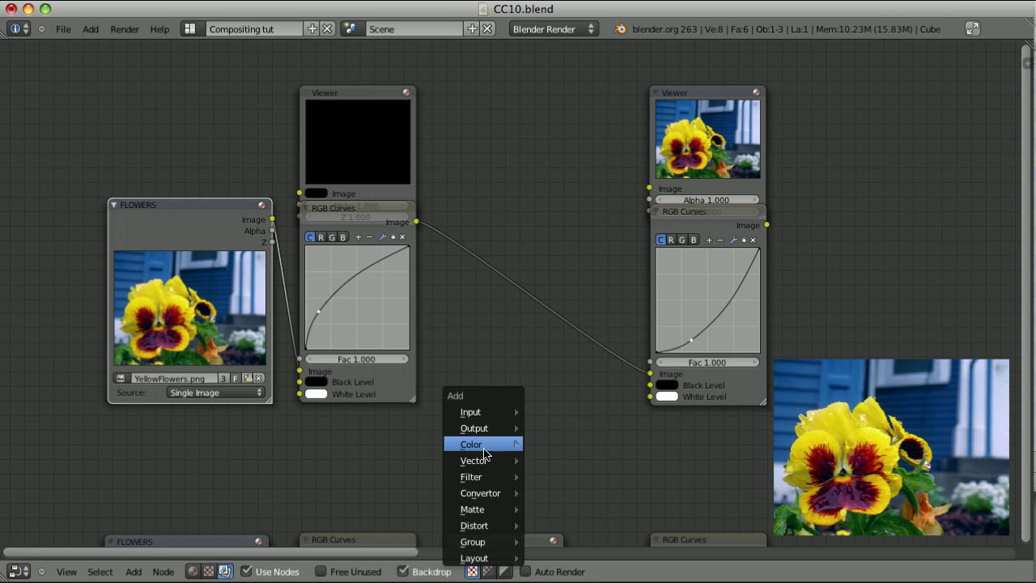
mouse_move(483, 444)
left_click(597, 298)
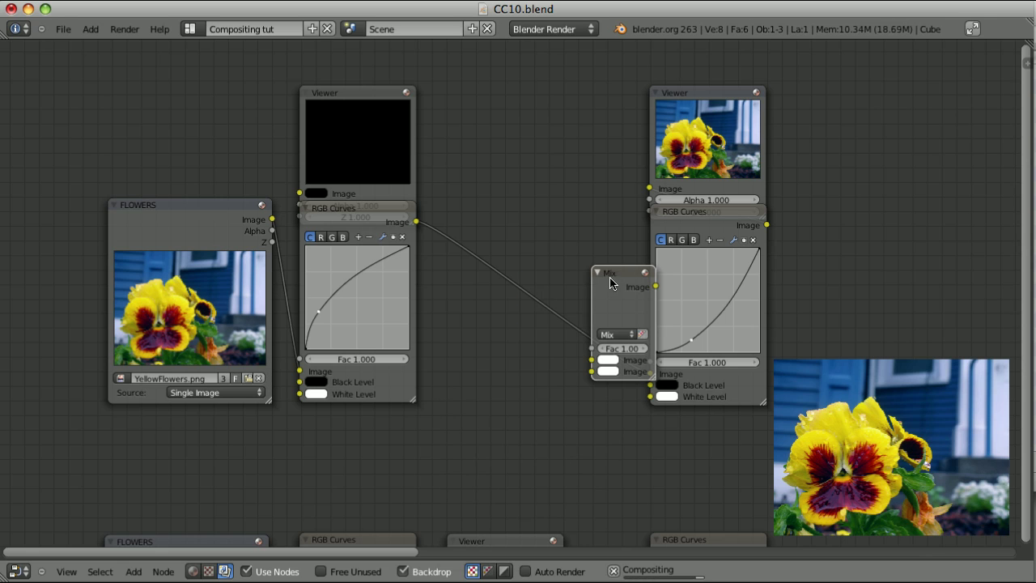
left_click(498, 376)
left_click(507, 422)
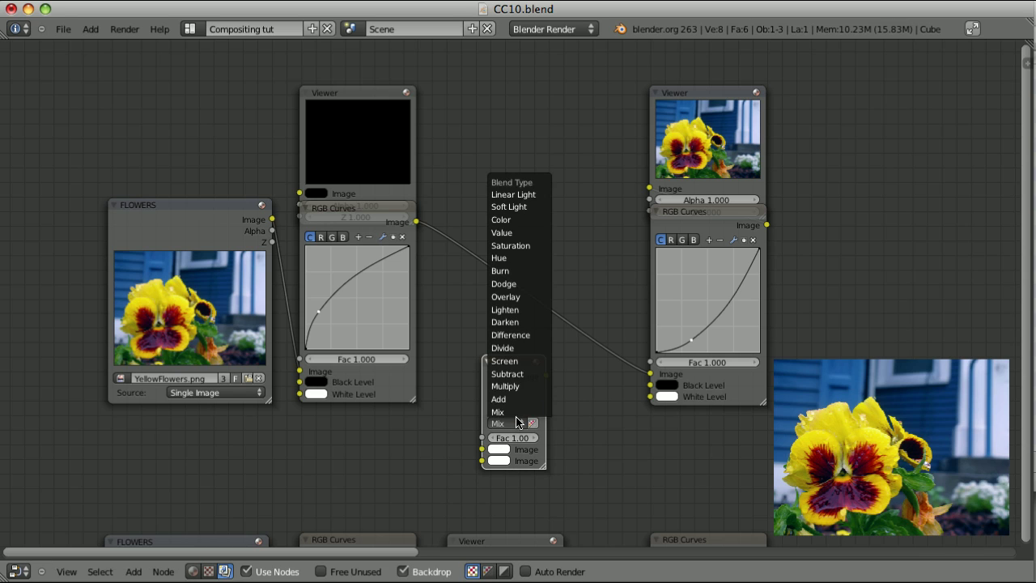
left_click(519, 384)
left_click_drag(272, 218, 483, 449)
Step: Set the Multiply node's second image colour to R 2, G 2 and B 2
left_click(498, 450)
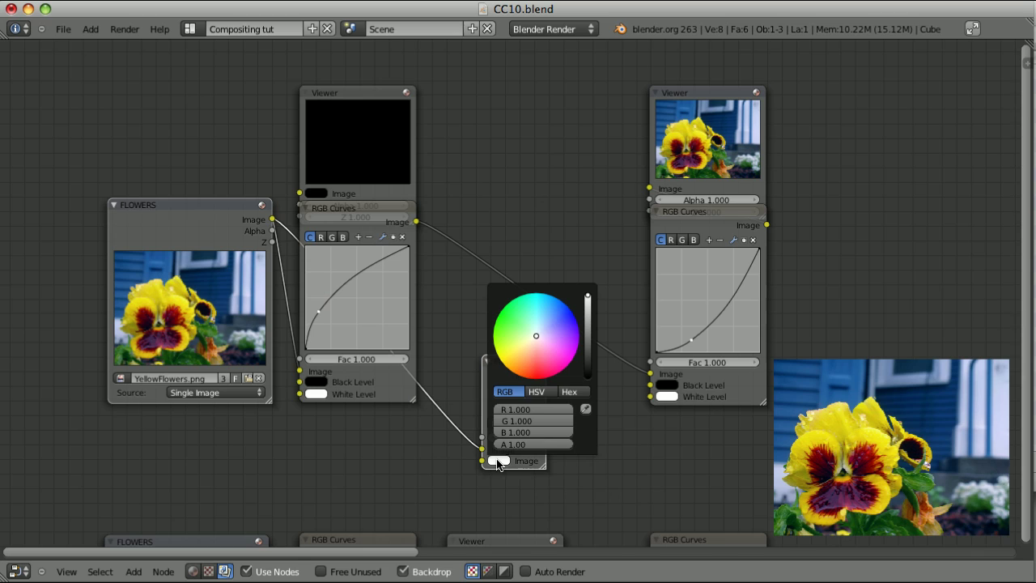
left_click(519, 408)
type("2")
key("Tab")
type("2")
key("Tab")
type("2")
key("Return")
key("Return")
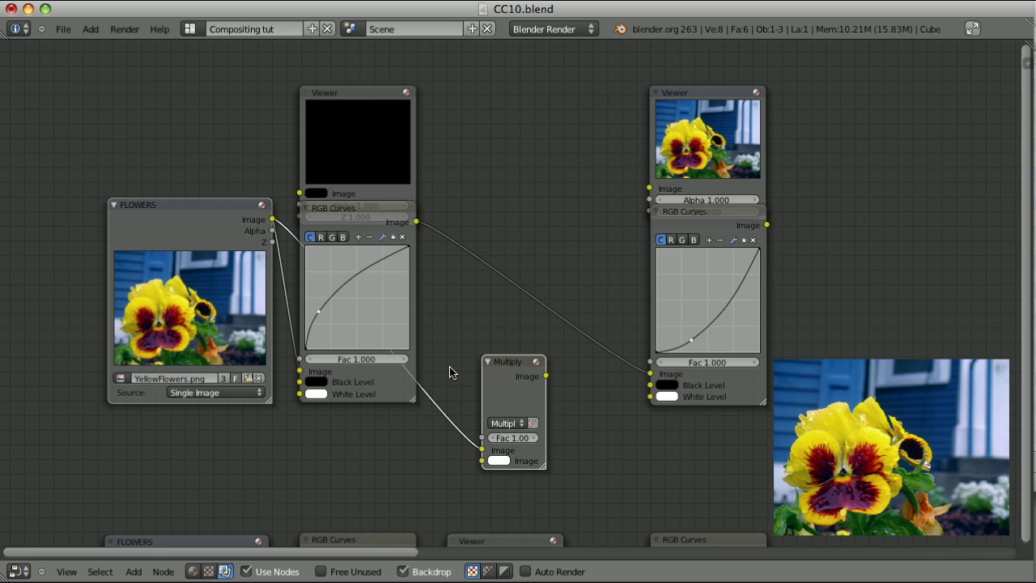
Step: Preview the Multiply node's output, collapse the node, and move it above the link between the two RGB Curves nodes
left_click(517, 366, "ctrl+shift")
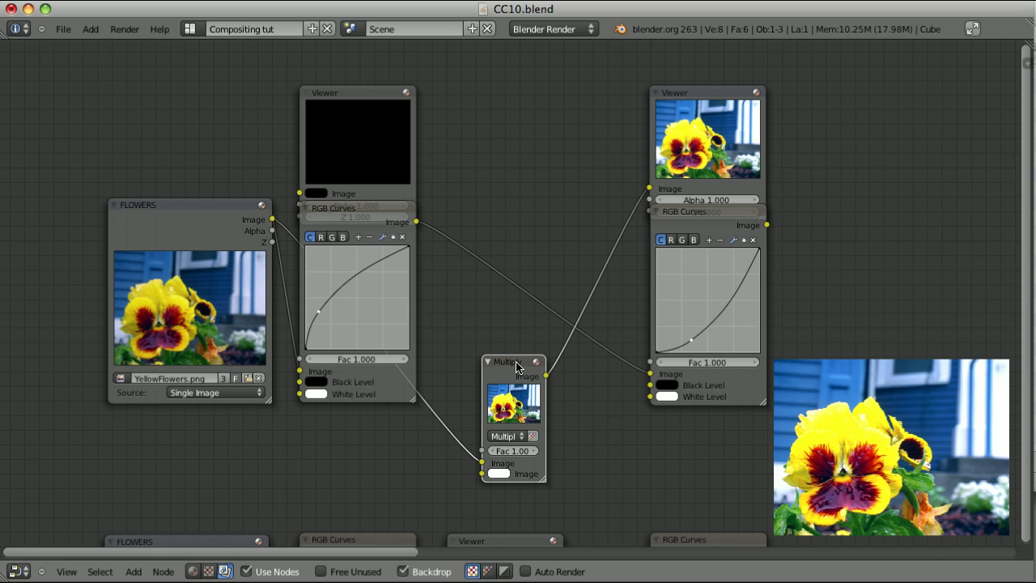
key("shift+h")
key("h")
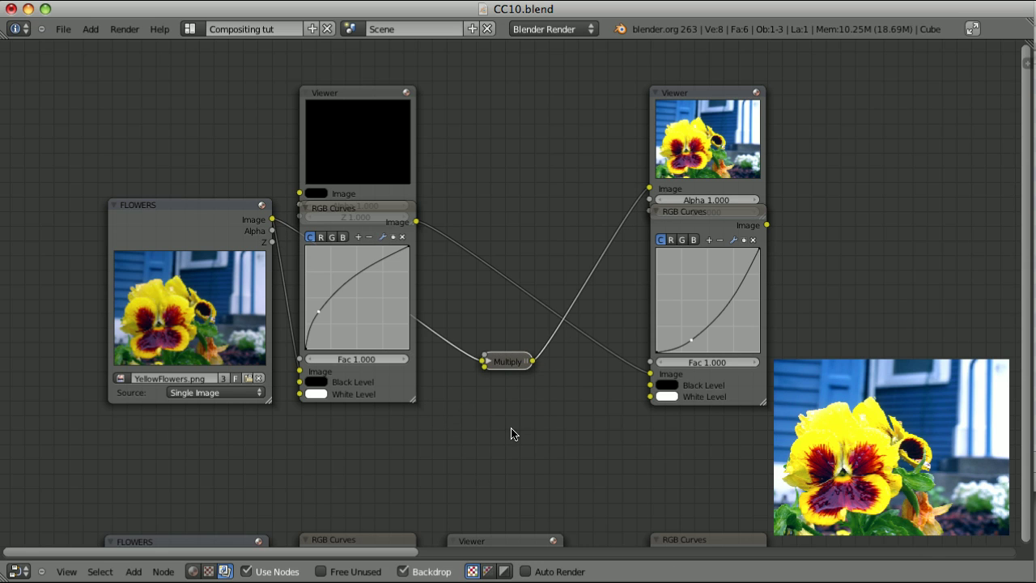
key("g")
left_click(526, 254)
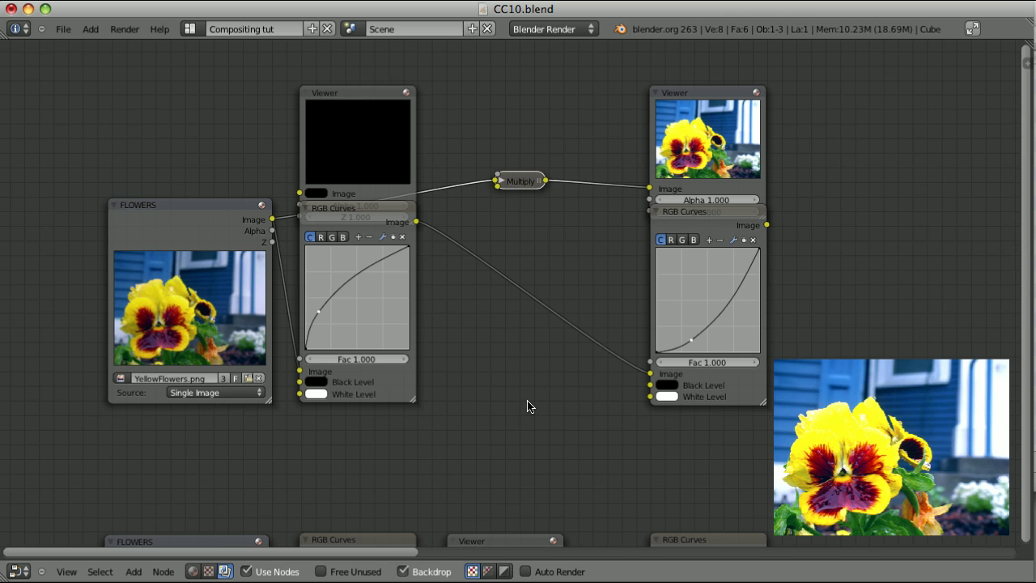
Step: Insert a duplicate of the Multiply node between the two RGB Curves nodes and compare the final curve's output with the direct Multiply
key("shift+d")
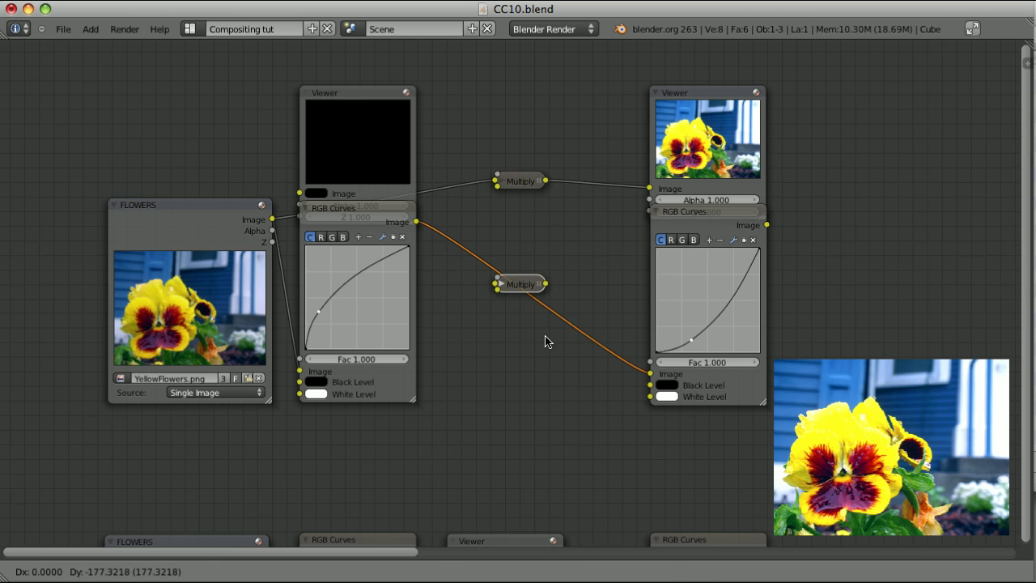
left_click(547, 340)
left_click(747, 393)
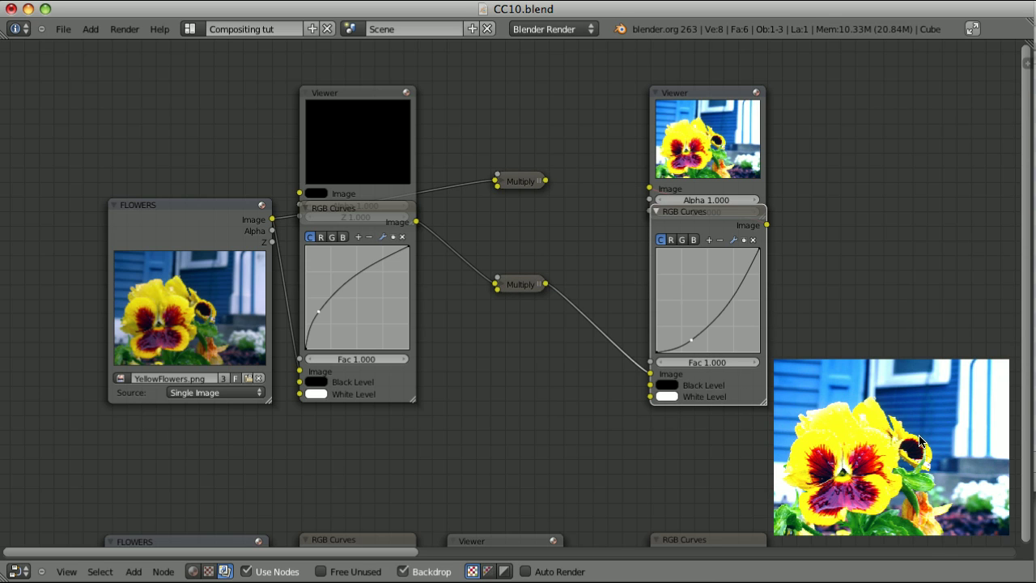
left_click(513, 182, "ctrl+shift")
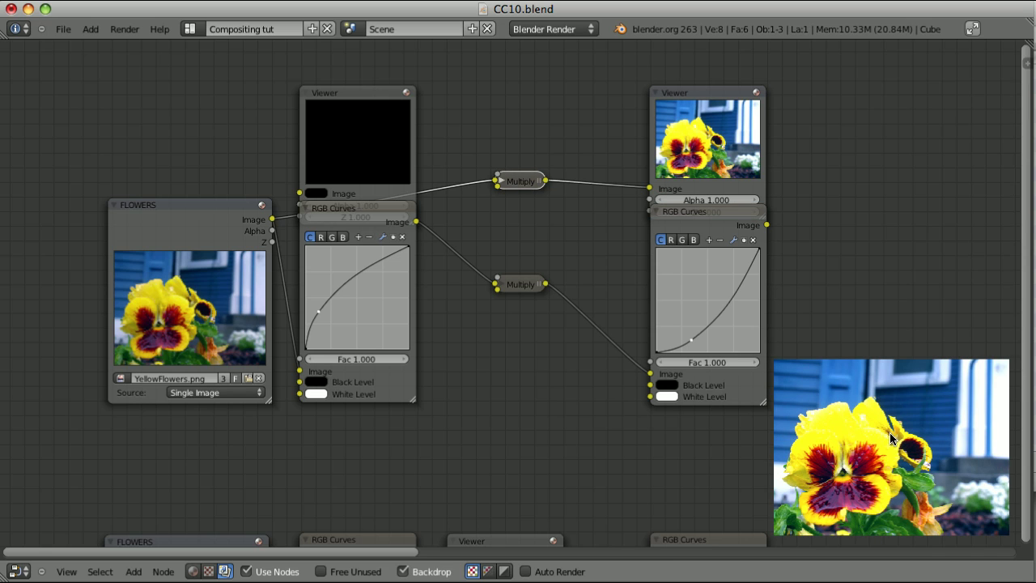
left_click(757, 395, "ctrl+shift")
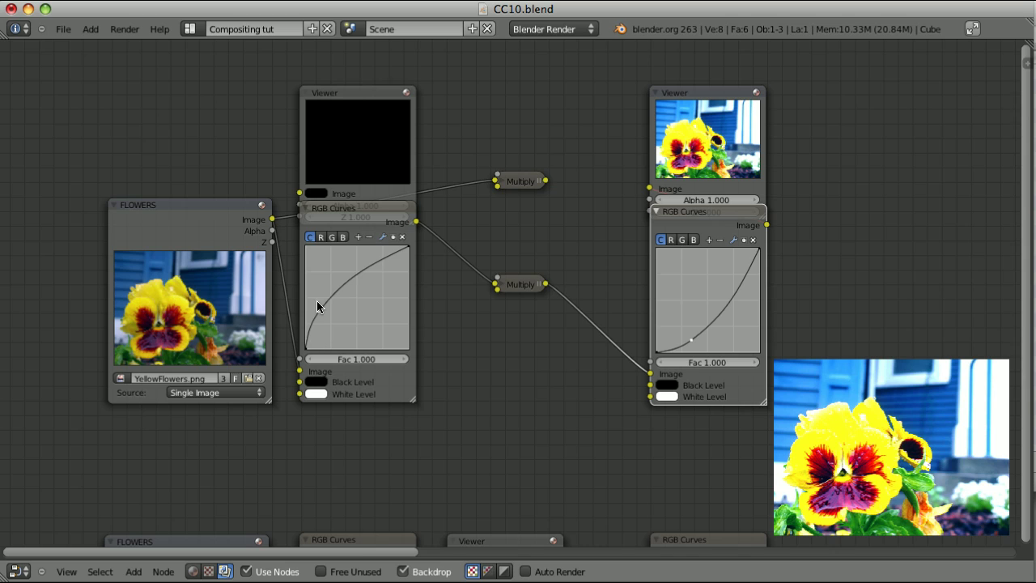
Step: Spread the RGB Curves nodes apart with no Multiply between them and draw a solid vertical line just inside each one
key("ctrl+z")
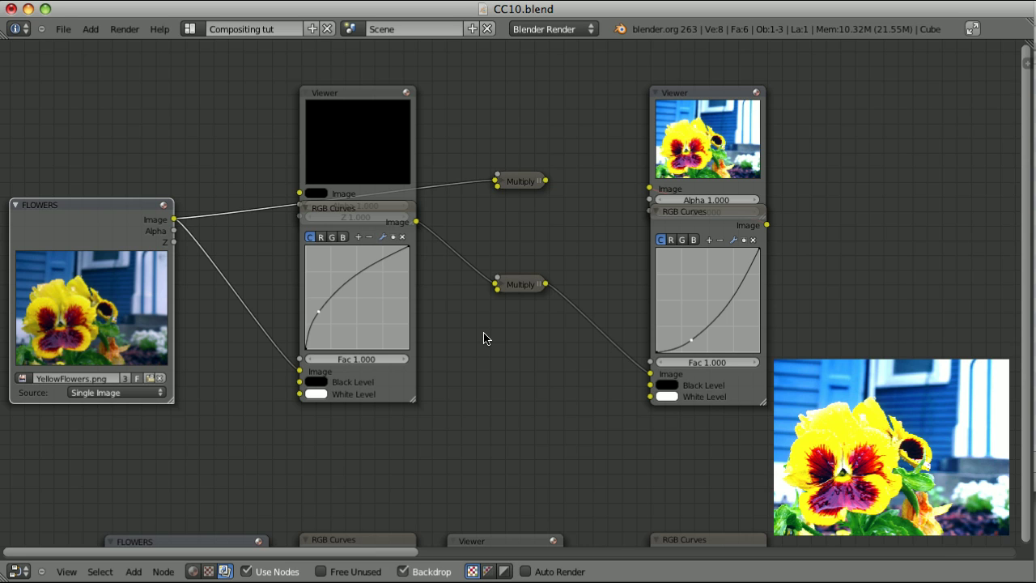
key("ctrl+z")
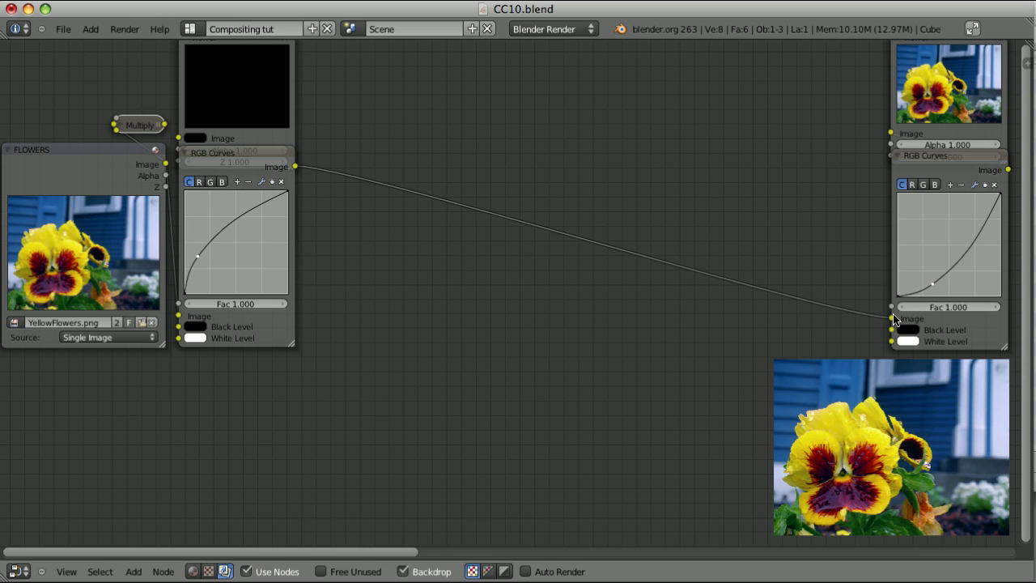
left_click_drag(326, 70, 318, 420)
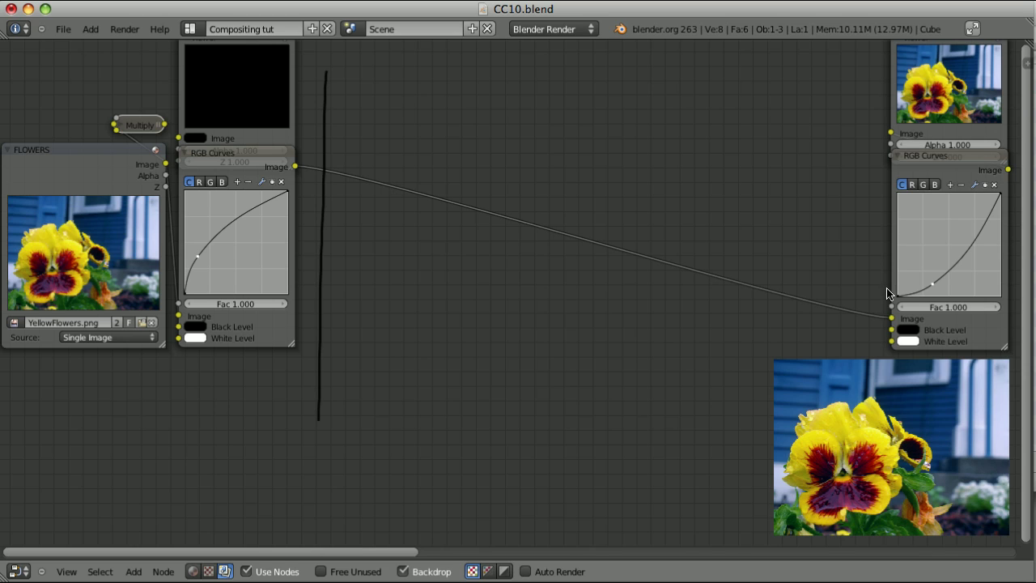
left_click_drag(860, 62, 864, 344)
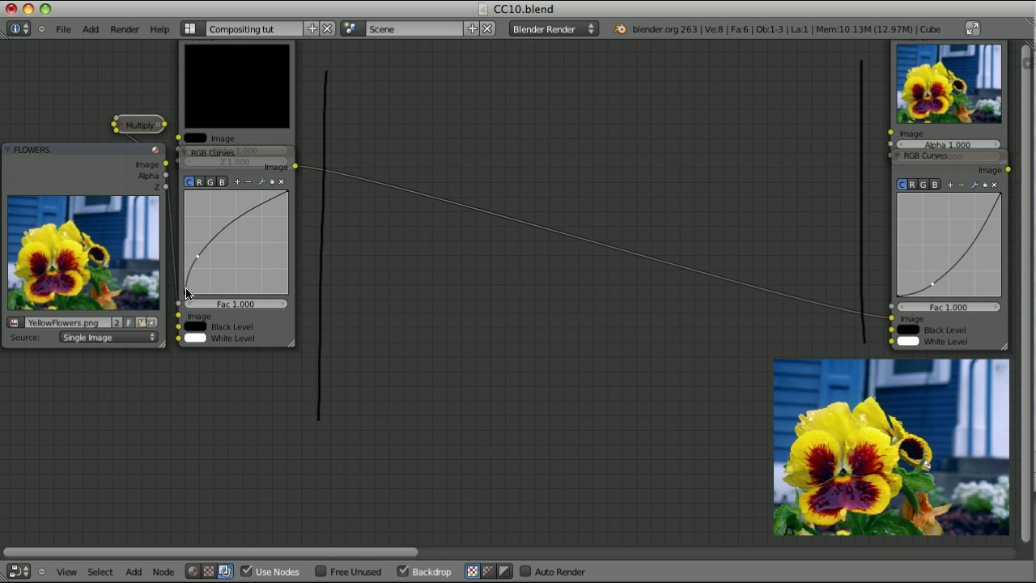
Step: Insert a duplicate darkening RGB Curves node after the first solid line and a duplicate brightening one before the second
left_click(954, 160)
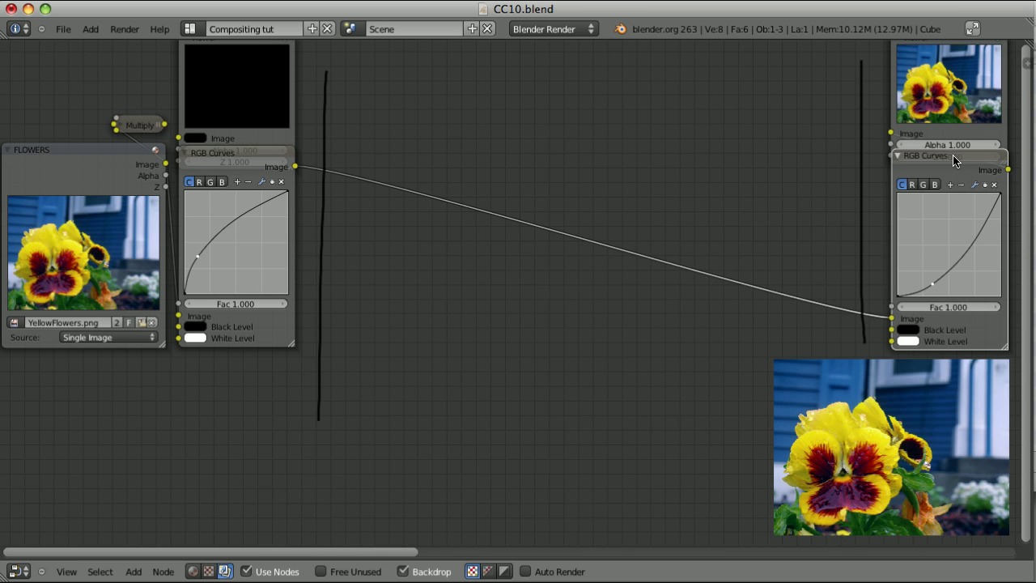
key("shift+d")
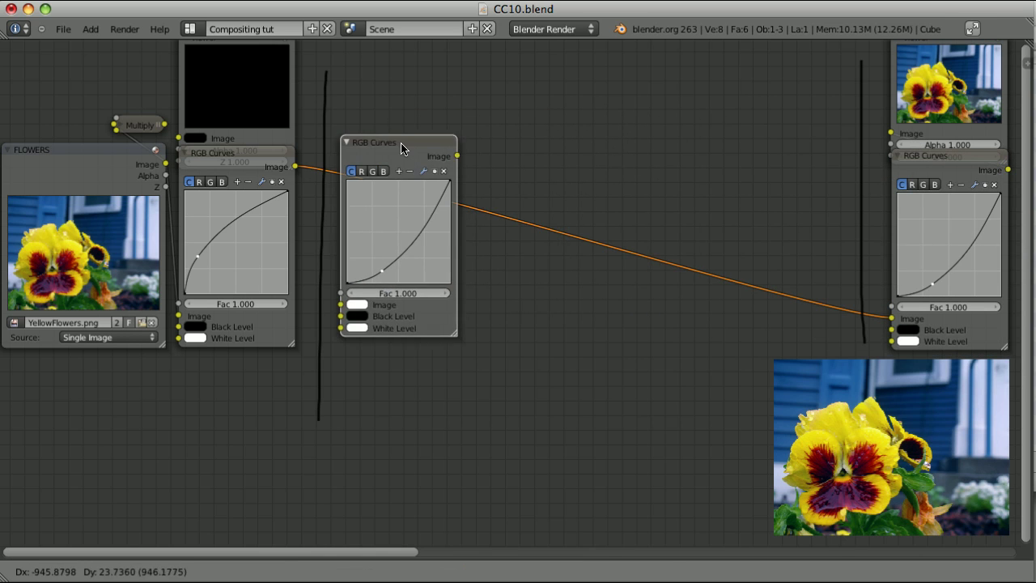
left_click(397, 157)
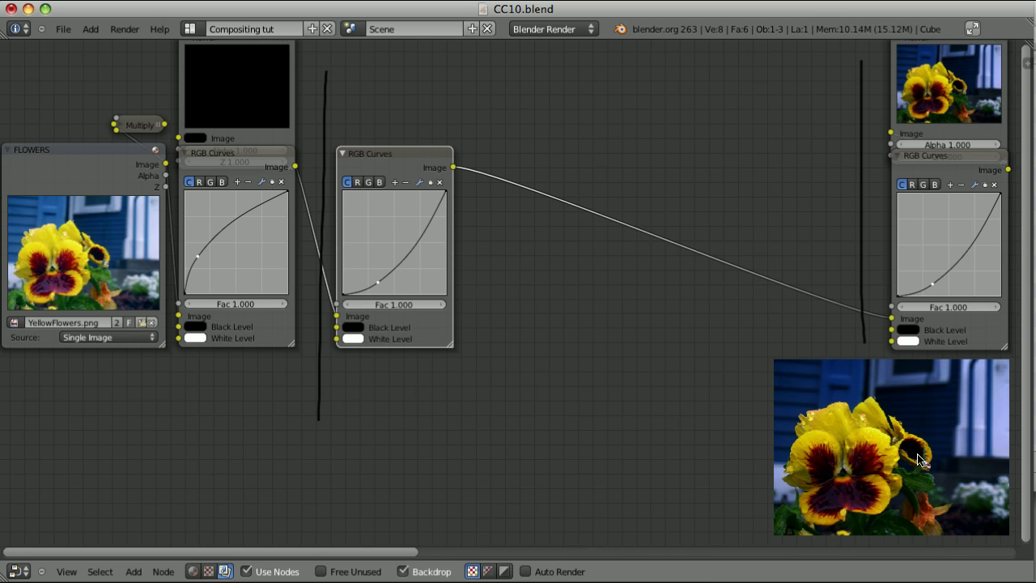
key("a")
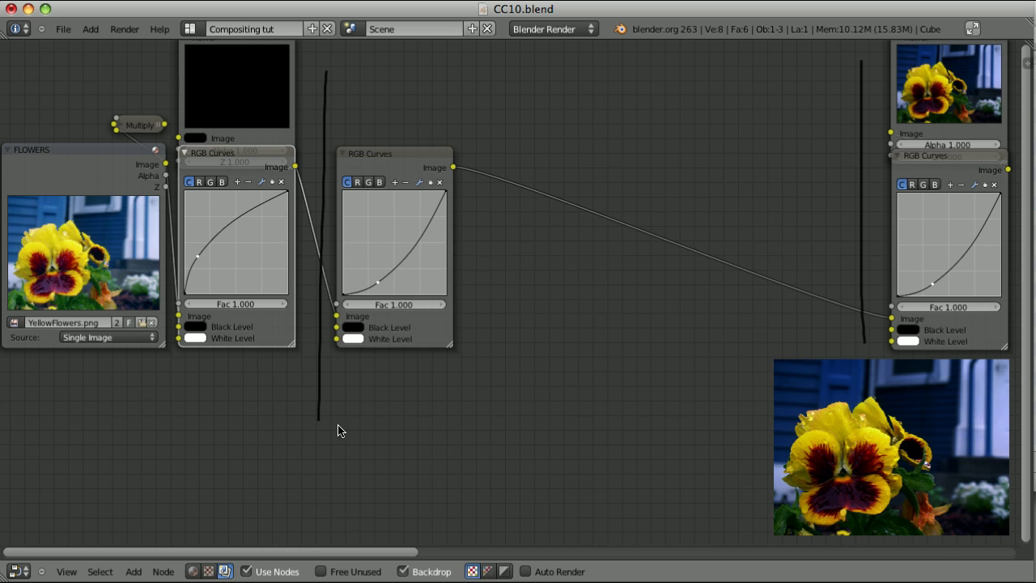
key("shift+d")
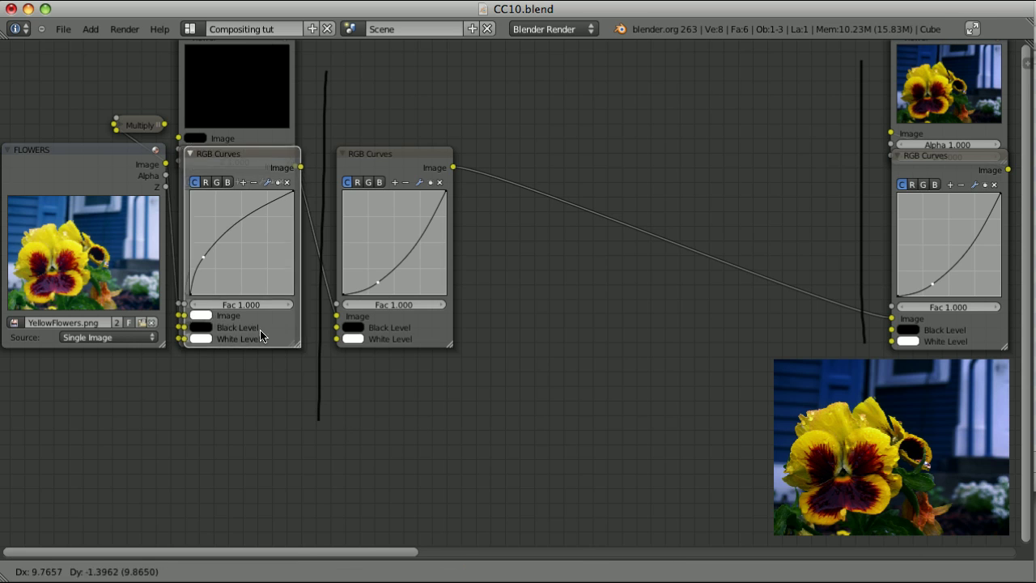
left_click(835, 331)
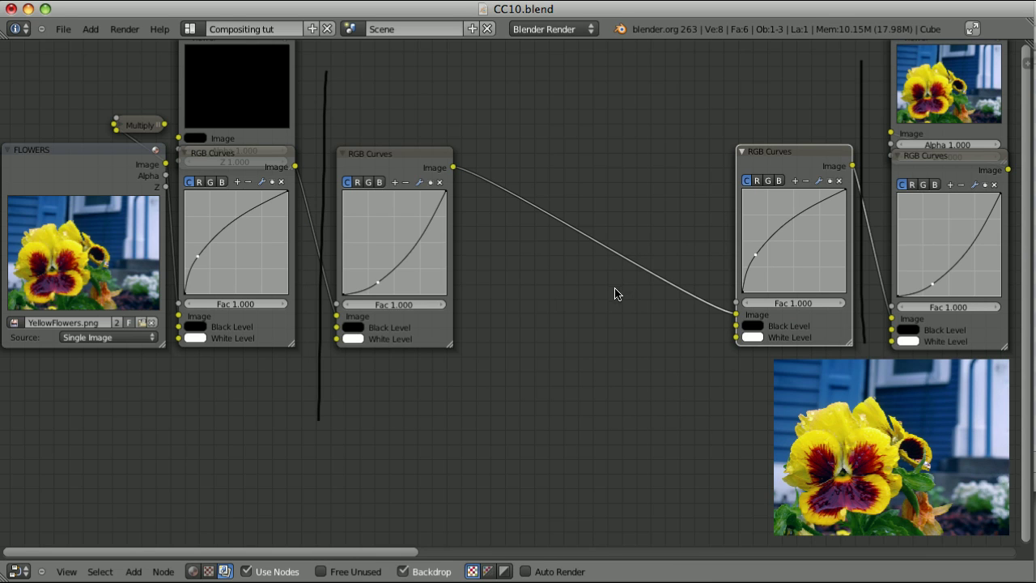
Step: Draw two dashed vertical lines on the inner sides of the duplicated RGB Curves nodes to mark off the middle section
left_click_drag(475, 89, 478, 184)
left_click_drag(473, 260, 473, 325)
left_click_drag(474, 375, 473, 405)
left_click_drag(470, 451, 471, 474)
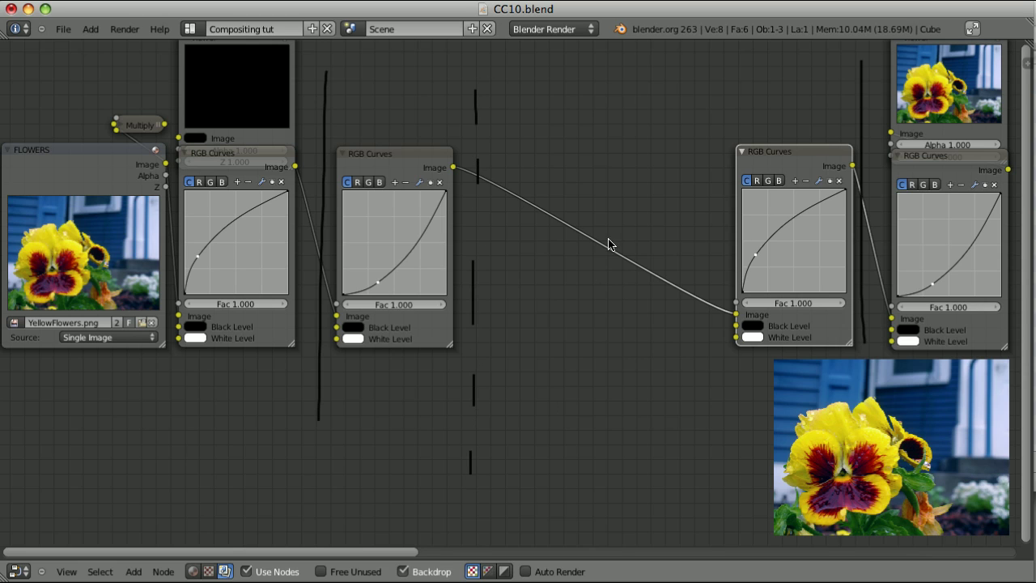
left_click_drag(715, 97, 717, 146)
left_click_drag(712, 206, 713, 256)
left_click_drag(713, 303, 713, 374)
left_click_drag(712, 420, 713, 468)
Step: Duplicate the Multiply node and insert the copy into the link between the two dashed lines
key("a")
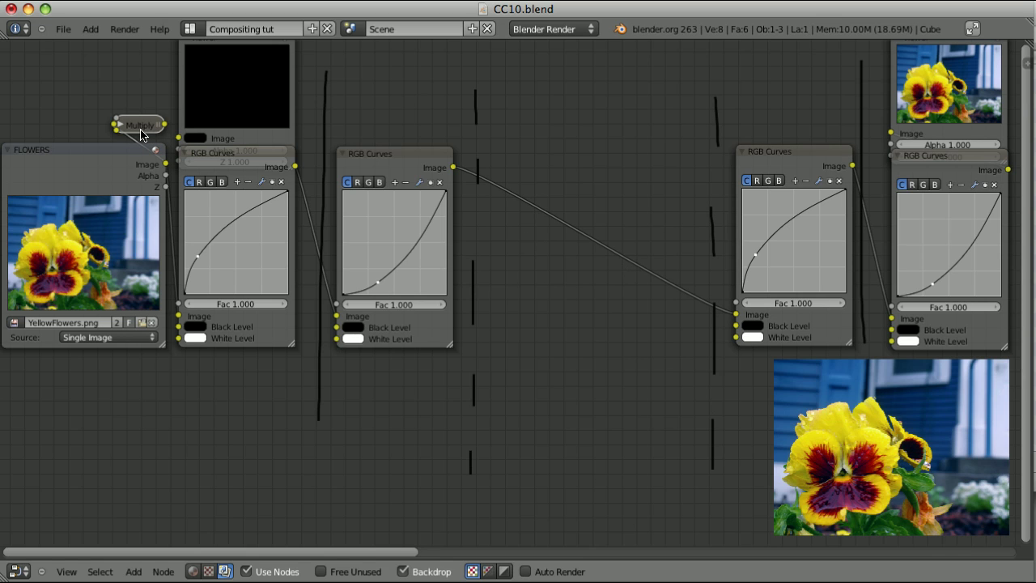
key("shift+d")
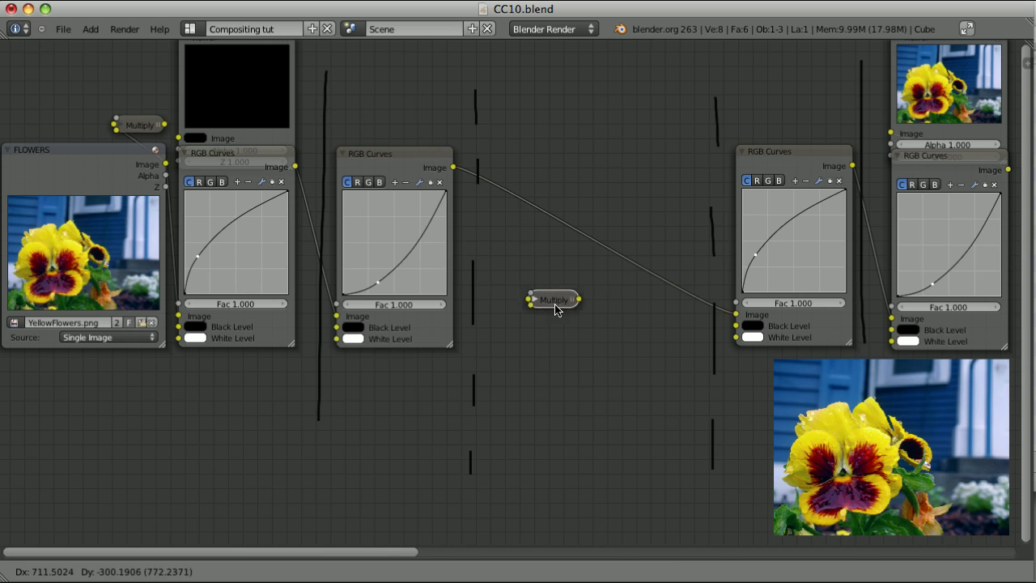
left_click(589, 255)
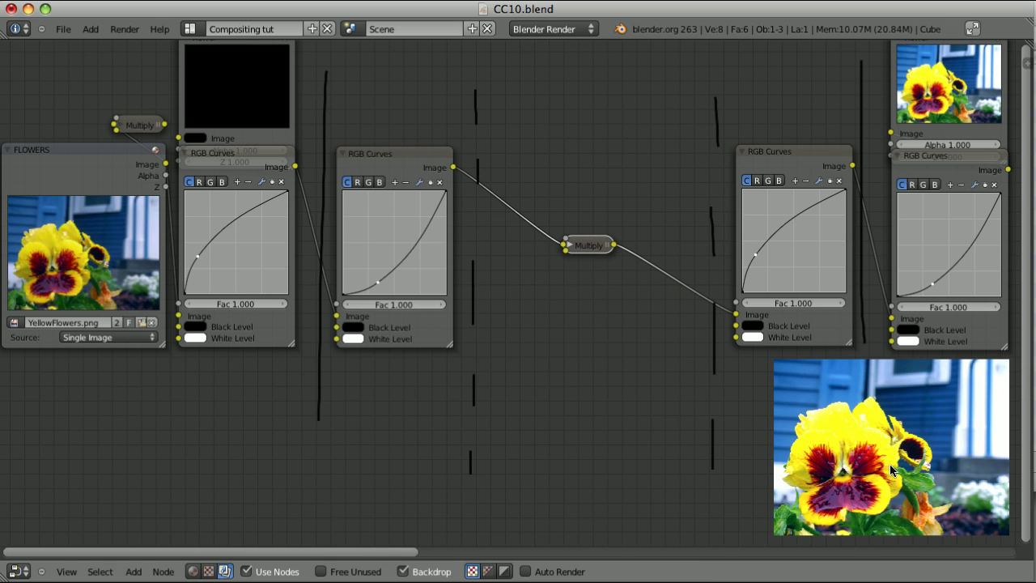
Step: Check the standalone Multiply node's output in the viewer and mute the Multiply node between the dashed lines
left_click(144, 127, "ctrl+shift")
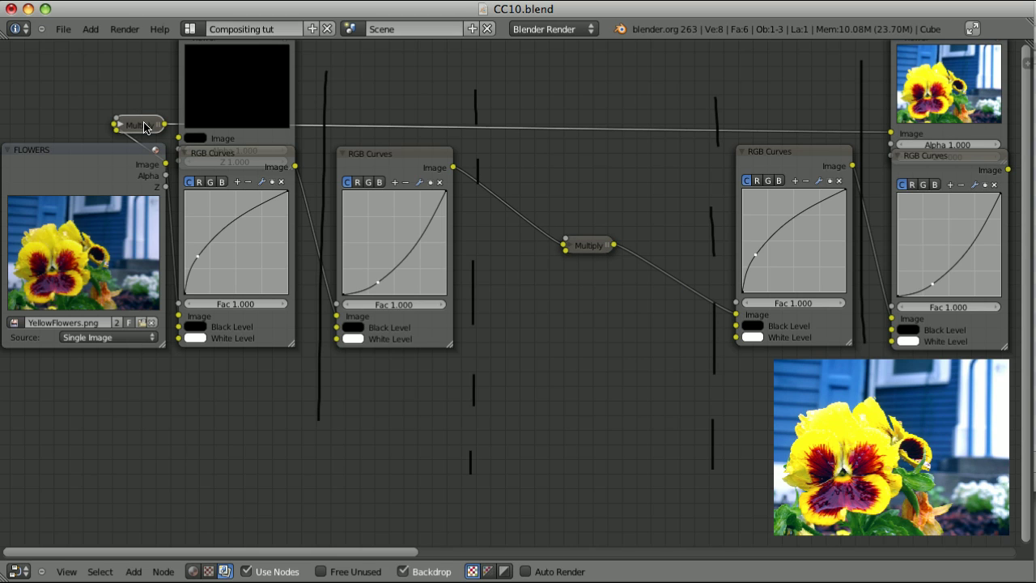
key("ctrl+z")
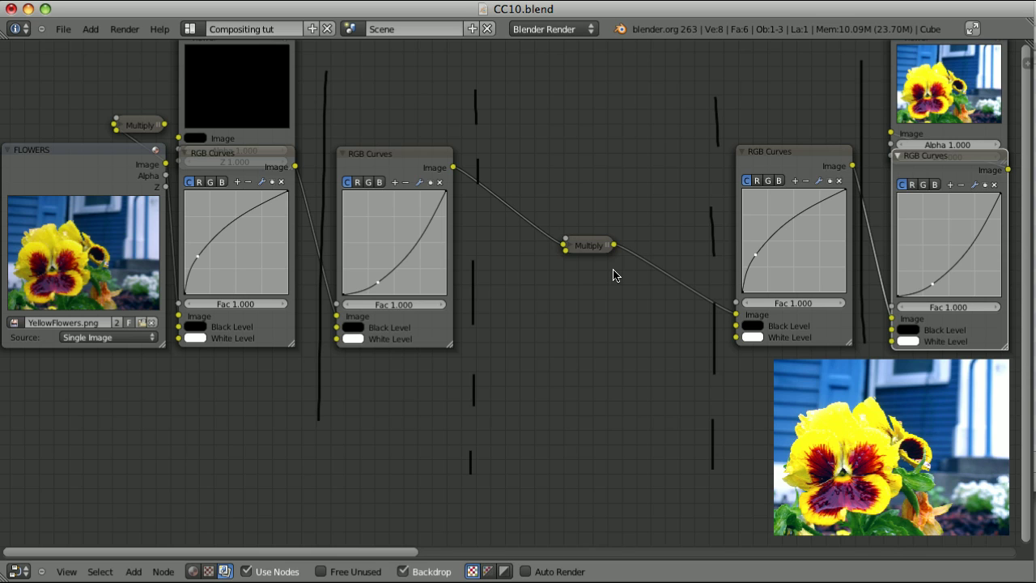
key("m")
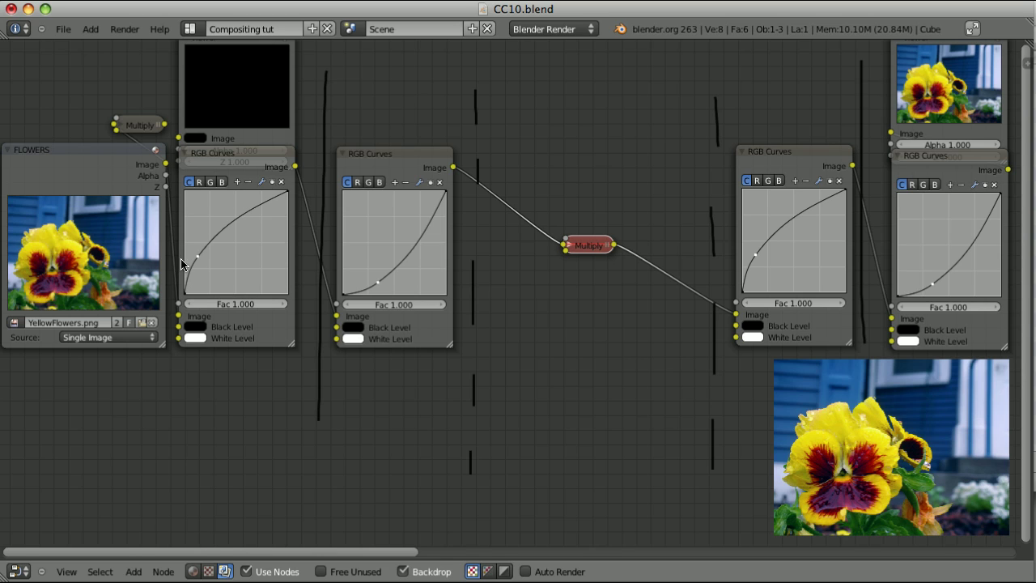
Step: Compare the outputs of both brightening RGB Curves nodes with the output of the final darkening one in the viewer
left_click(278, 334, "ctrl+shift")
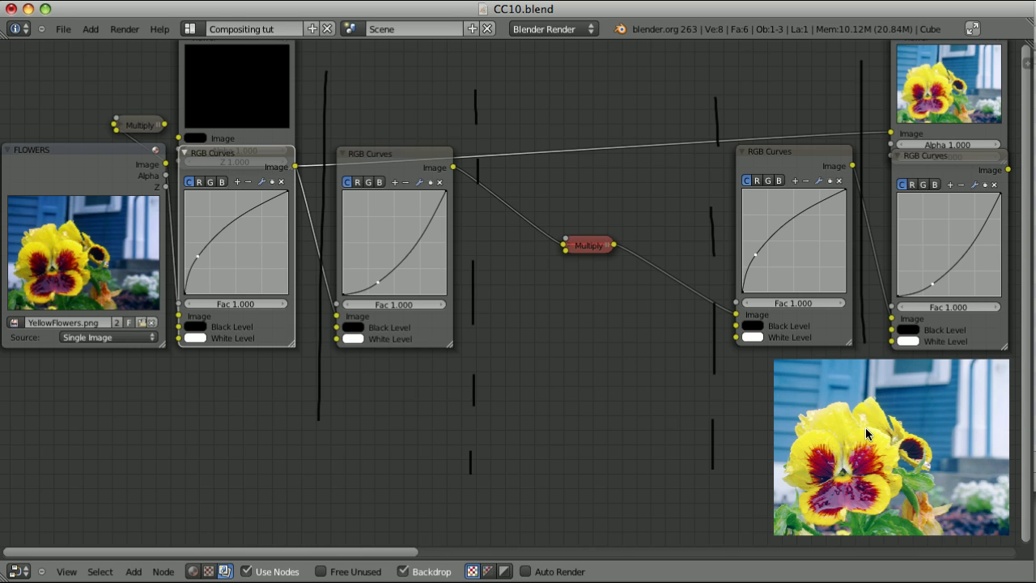
left_click(993, 343, "ctrl+shift")
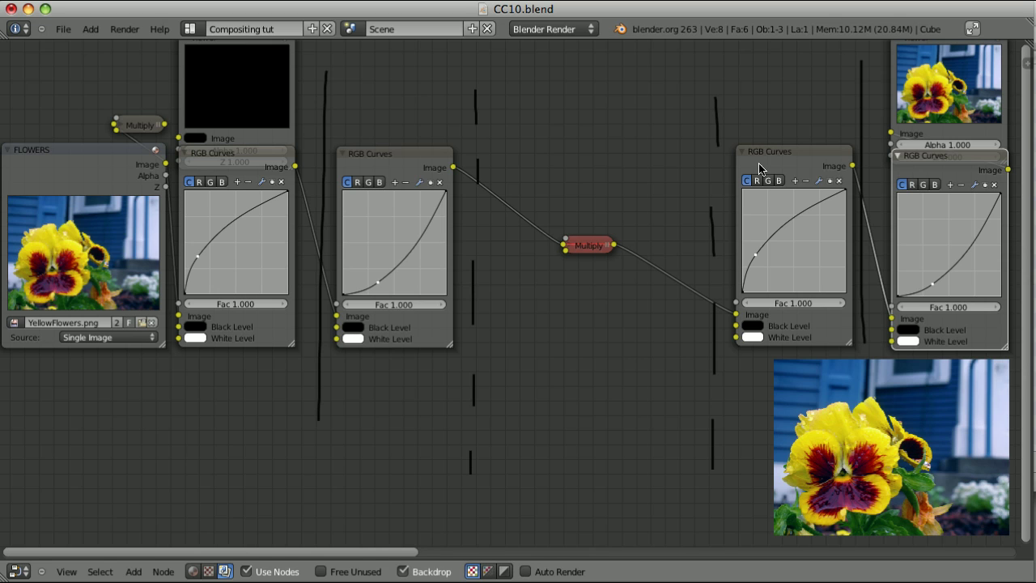
left_click(783, 167, "ctrl+shift")
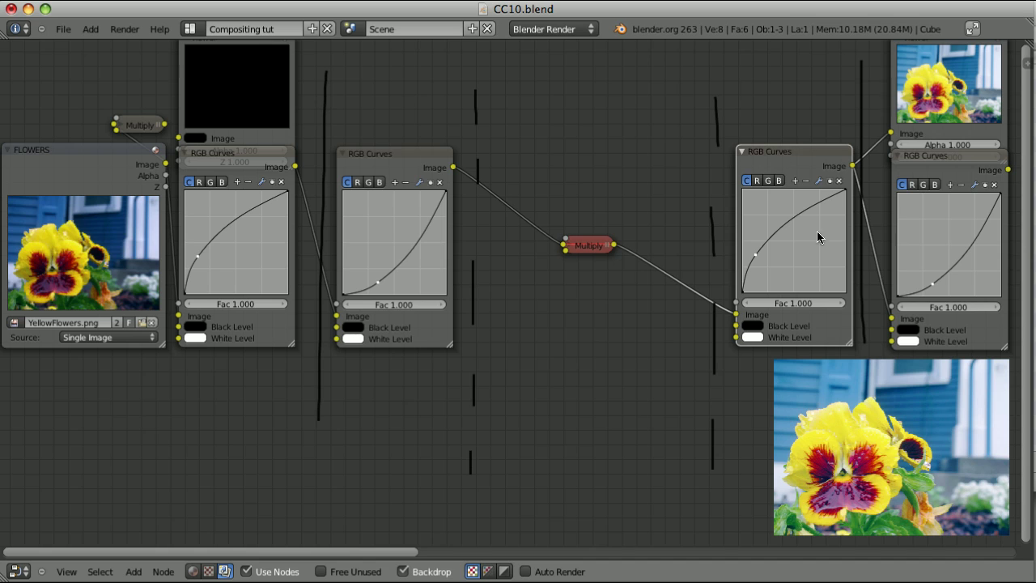
left_click(992, 339, "ctrl+shift")
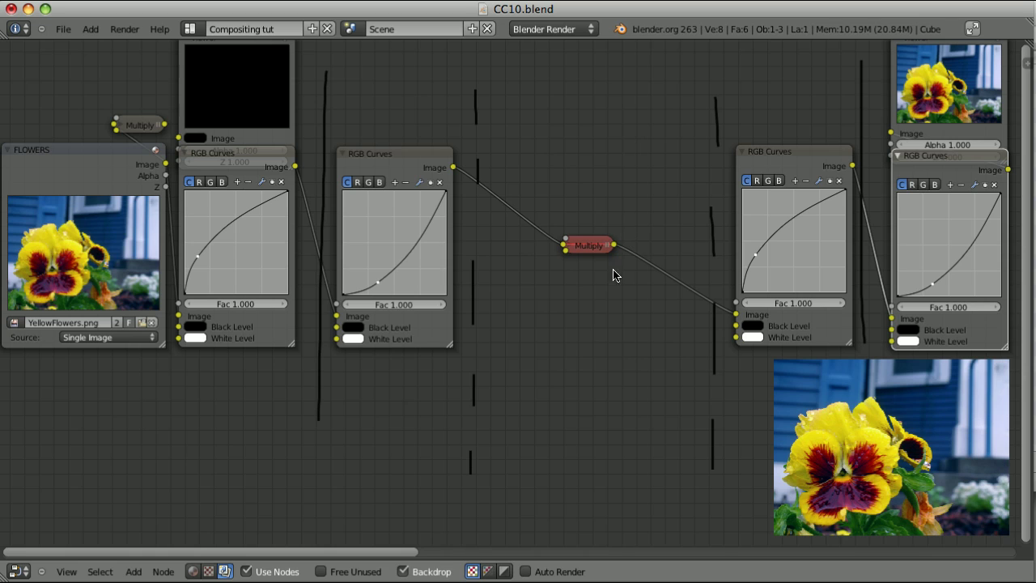
Step: Select the inner pair and the outer pair of RGB Curves nodes one by one to point out their roles
left_click(415, 160)
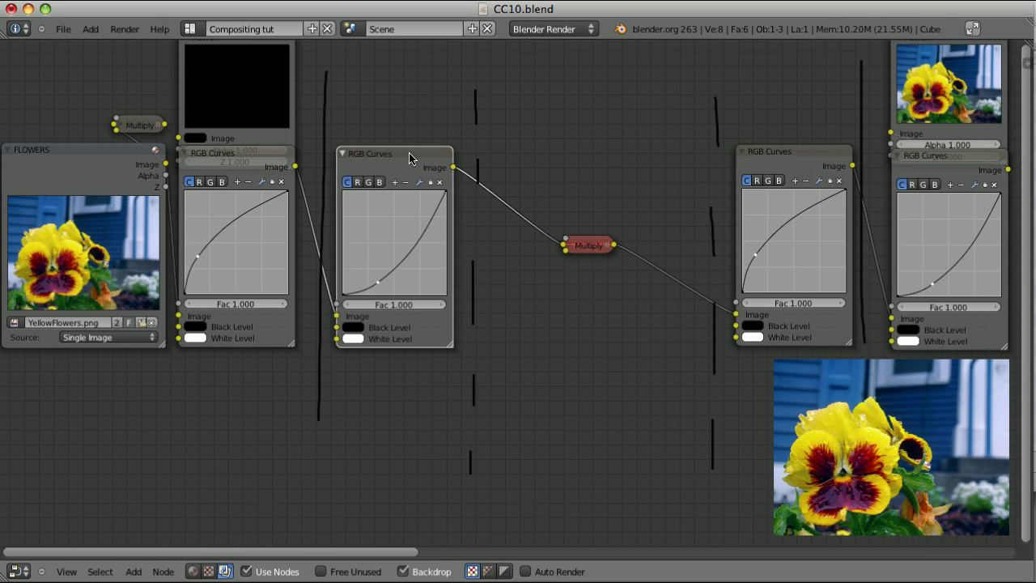
left_click(802, 160)
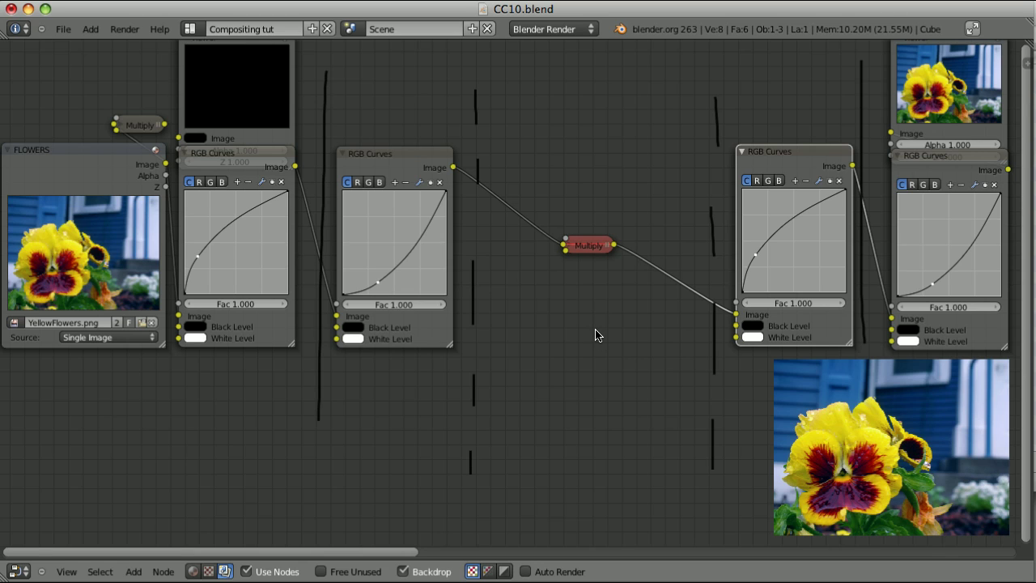
left_click(992, 333)
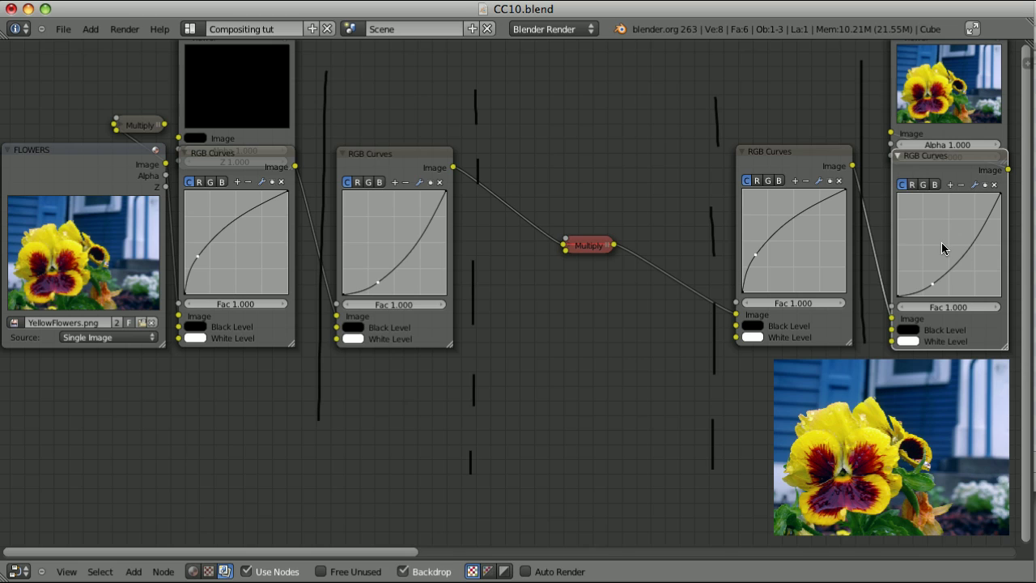
left_click(289, 335)
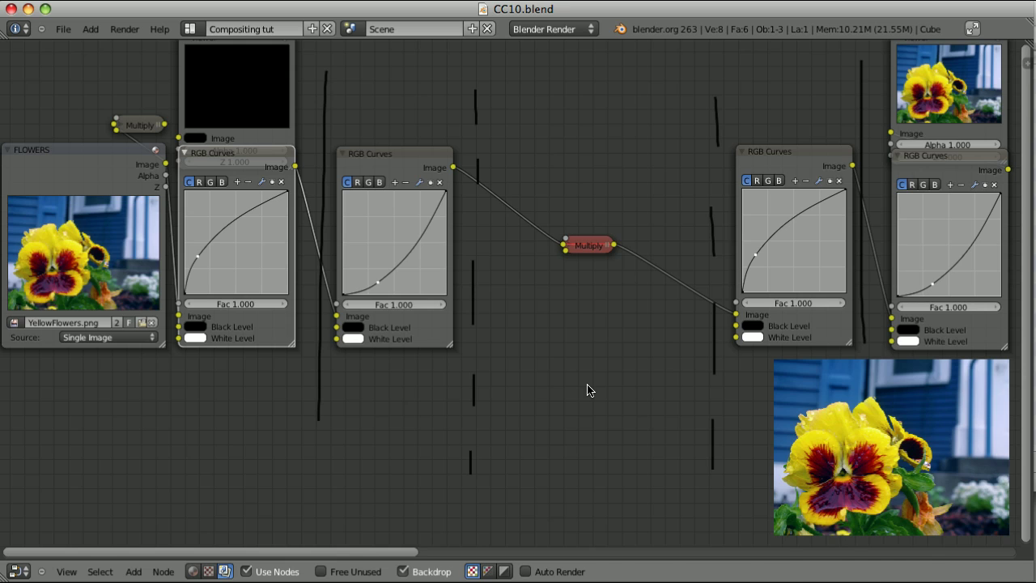
Step: Look at the 3D scene in the Default layout, select the lamp, and return to the Compositing tut layout
key("ctrl+Left")
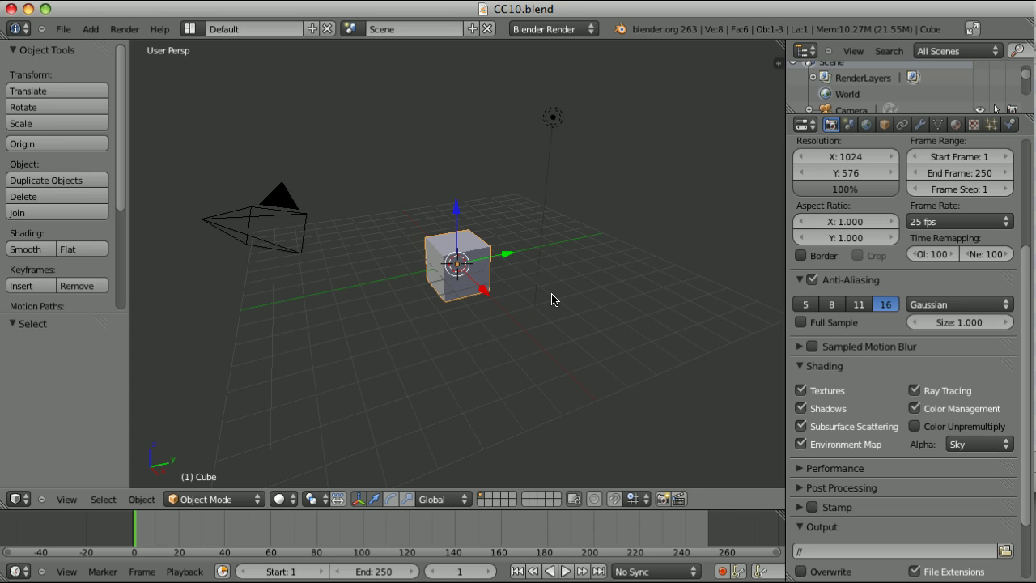
right_click(551, 119)
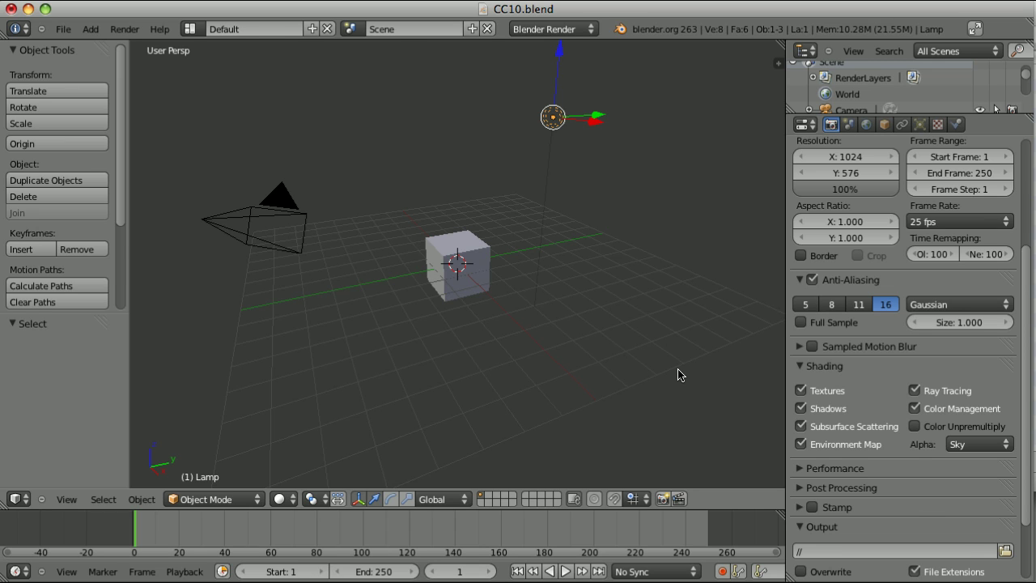
key("ctrl+Left")
Step: Delete all RGB Curves nodes and the muted Multiply between FLOWERS and the viewer, and reposition the FLOWERS node
key("b")
left_click_drag(241, 90, 836, 381)
key("x")
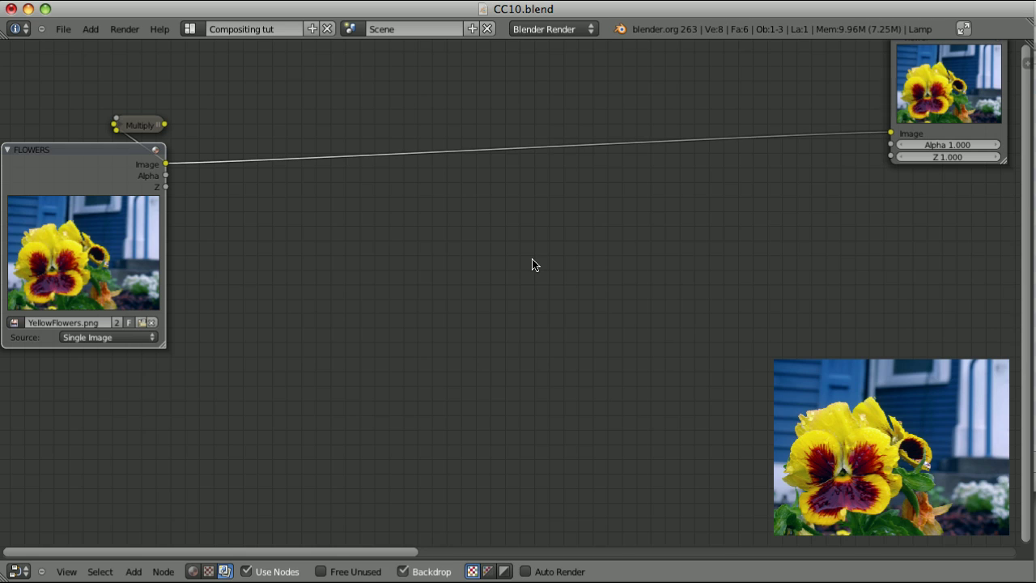
left_click_drag(101, 153, 134, 178)
left_click_drag(198, 186, 405, 310)
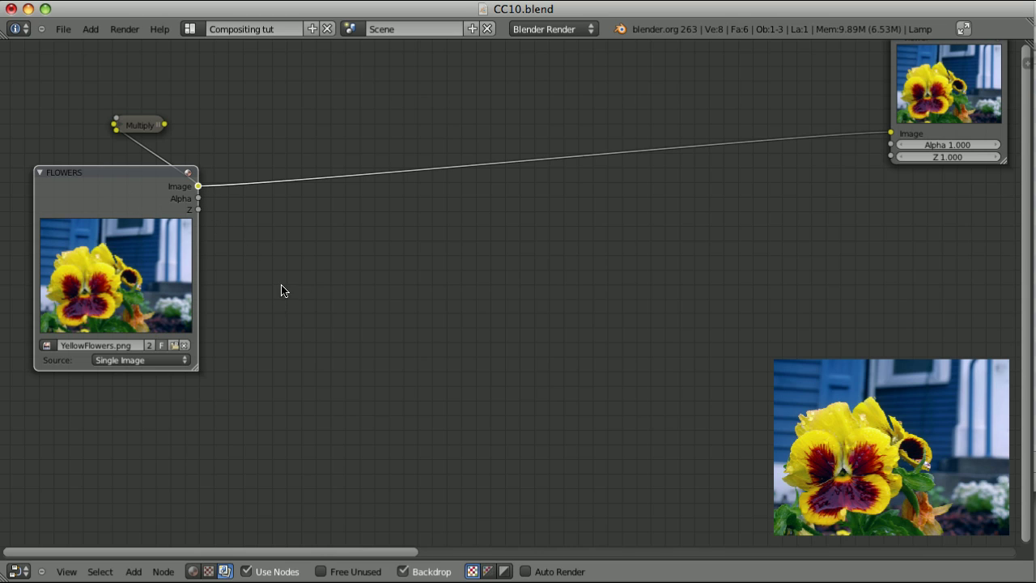
Step: Try brightening the flower image with an RGB Curves node inserted between FLOWERS and the viewer
key("shift+a")
mouse_move(382, 278)
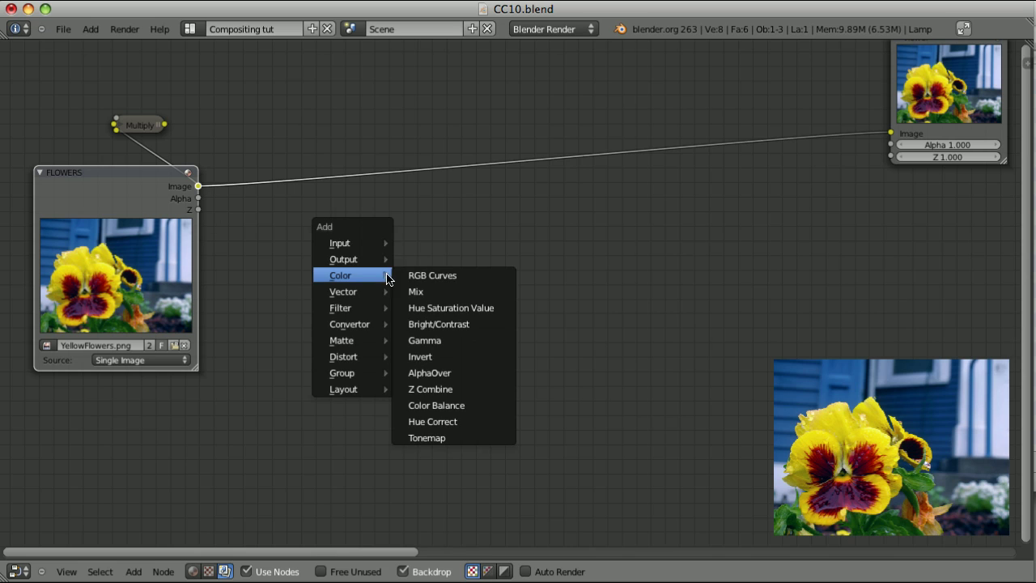
left_click(437, 275)
left_click(404, 245)
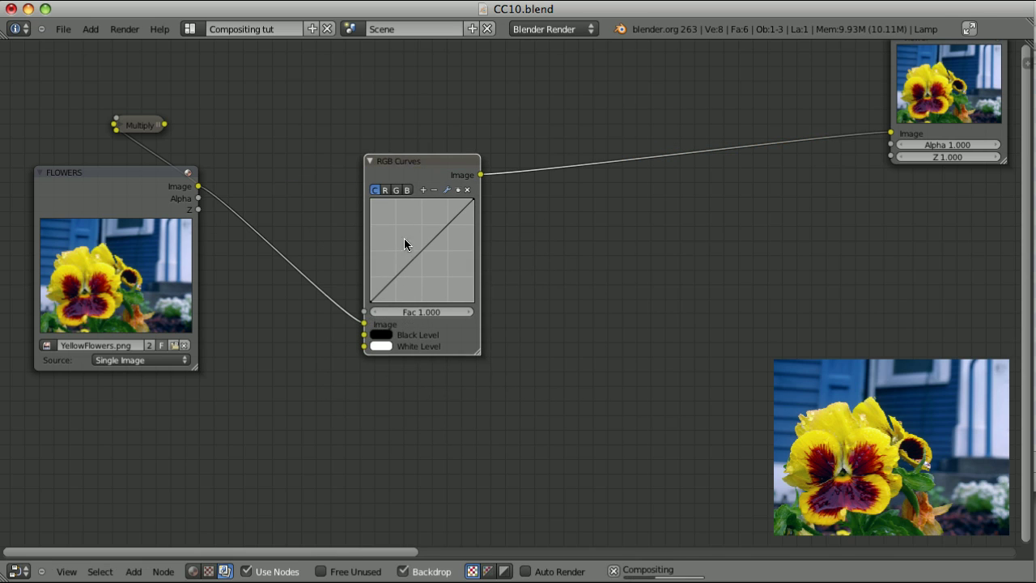
left_click_drag(398, 275, 387, 252)
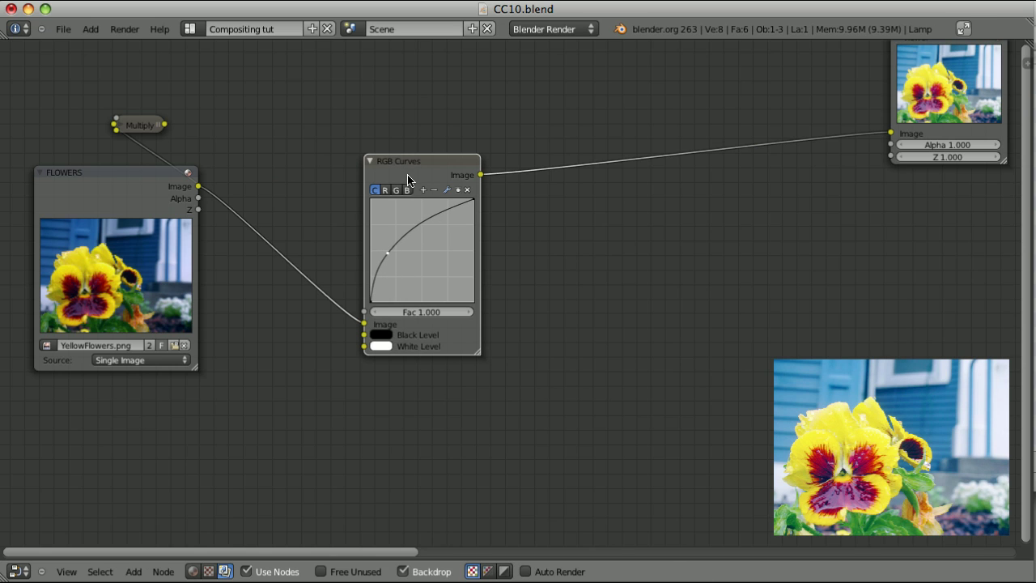
key("ctrl+x")
Step: Insert a Gamma node between FLOWERS and the viewer and set its gamma to 2.2
key("shift+a")
mouse_move(429, 259)
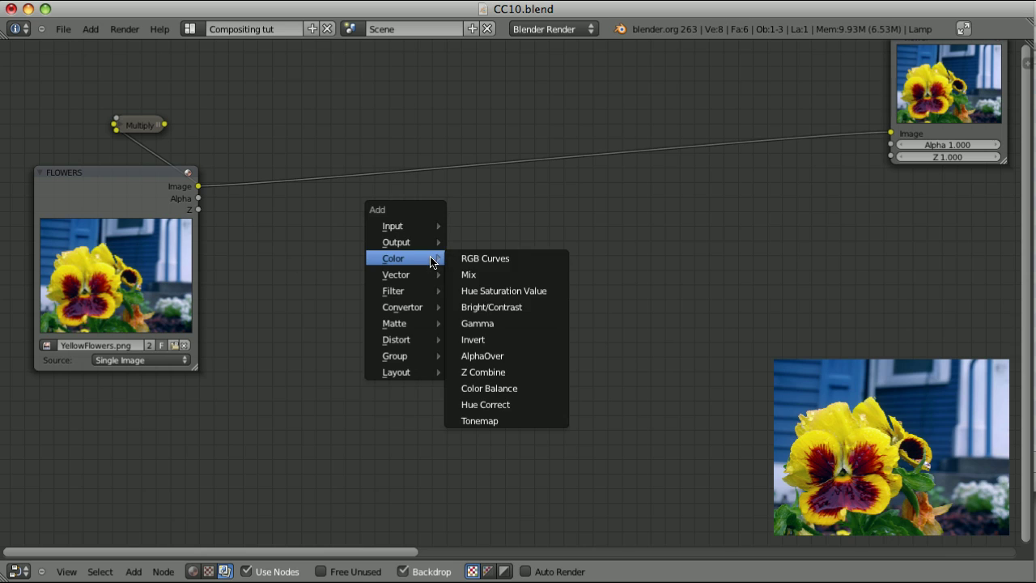
left_click(523, 324)
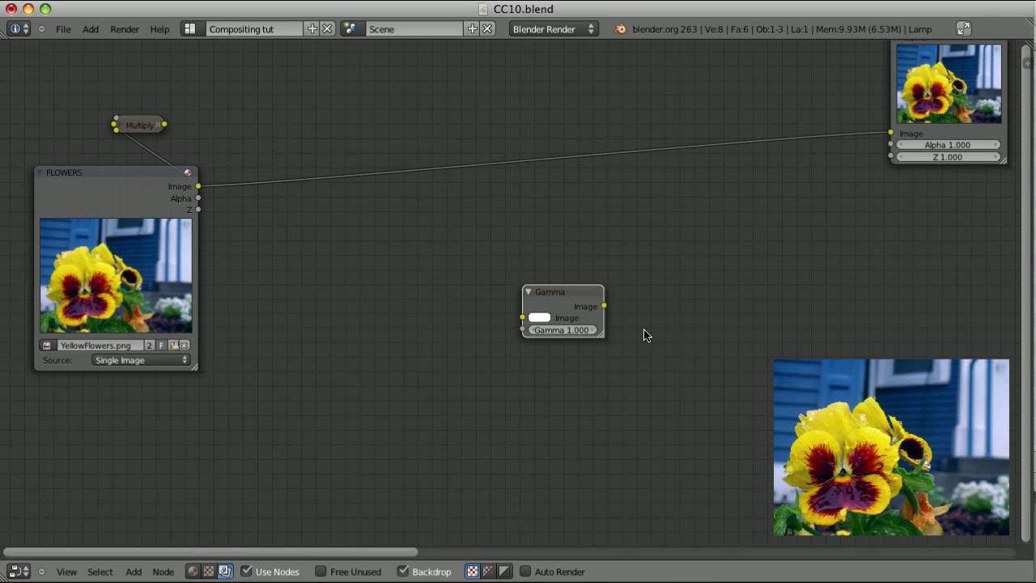
left_click(423, 207)
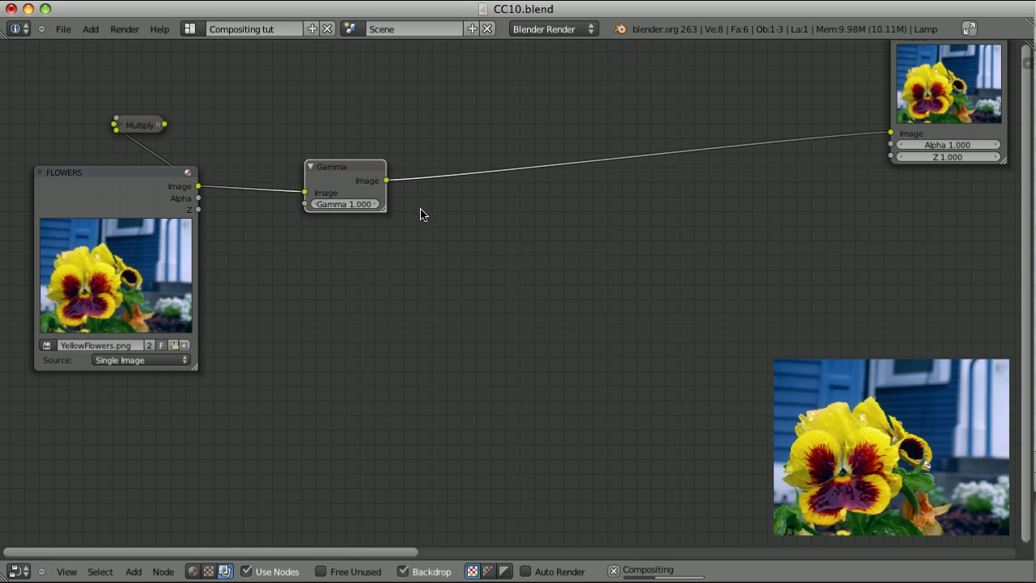
left_click(364, 204)
type("2.2")
key("Return")
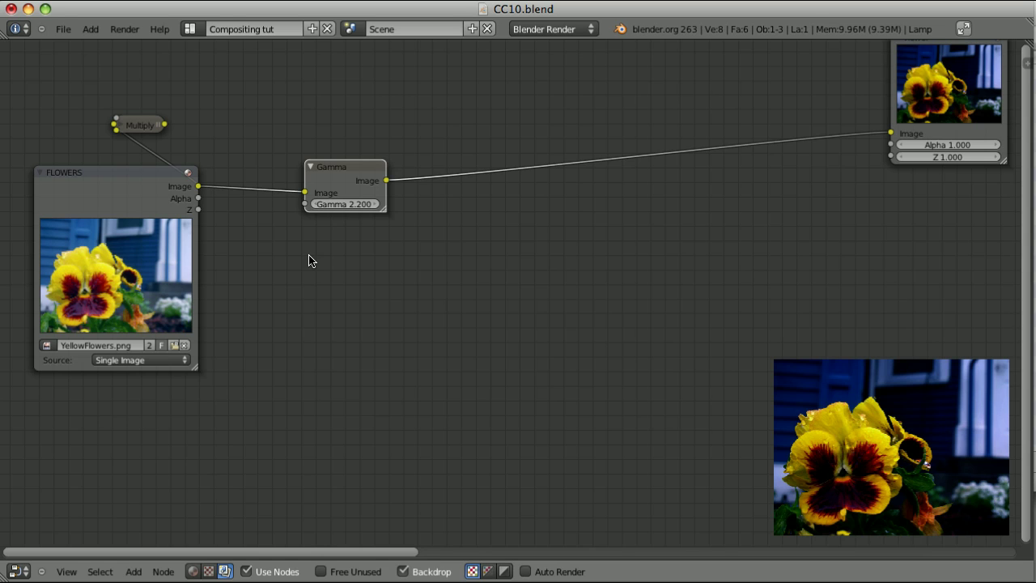
Step: Move the Gamma node closer to FLOWERS and add a Math node below it
left_click_drag(338, 172, 297, 173)
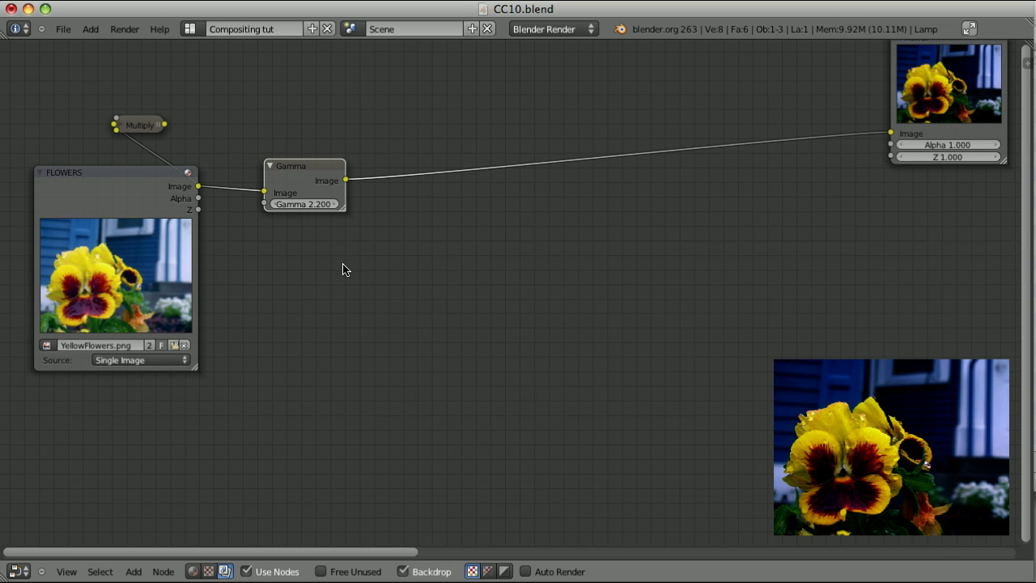
key("shift+a")
mouse_move(332, 312)
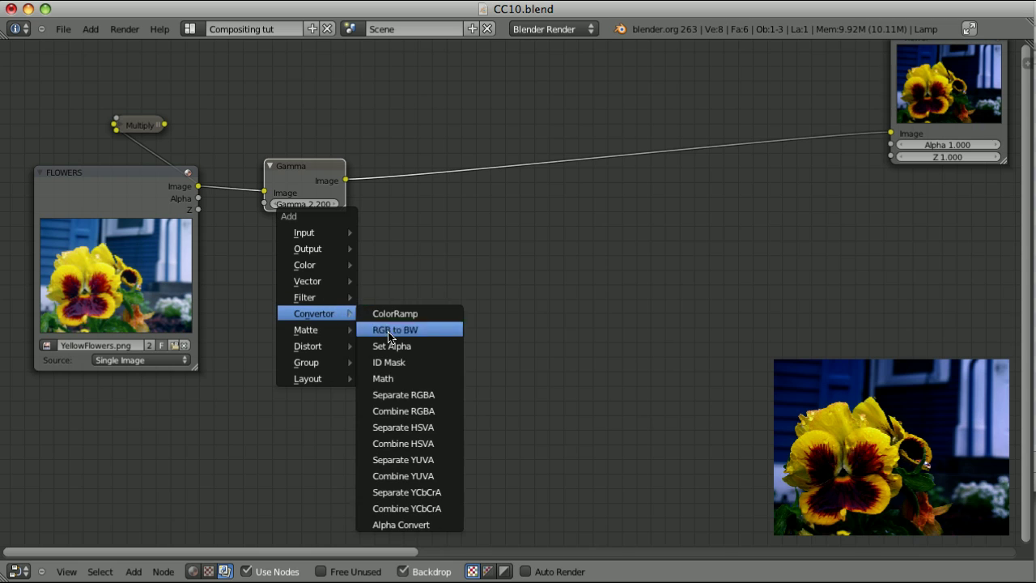
left_click(441, 377)
left_click(276, 255)
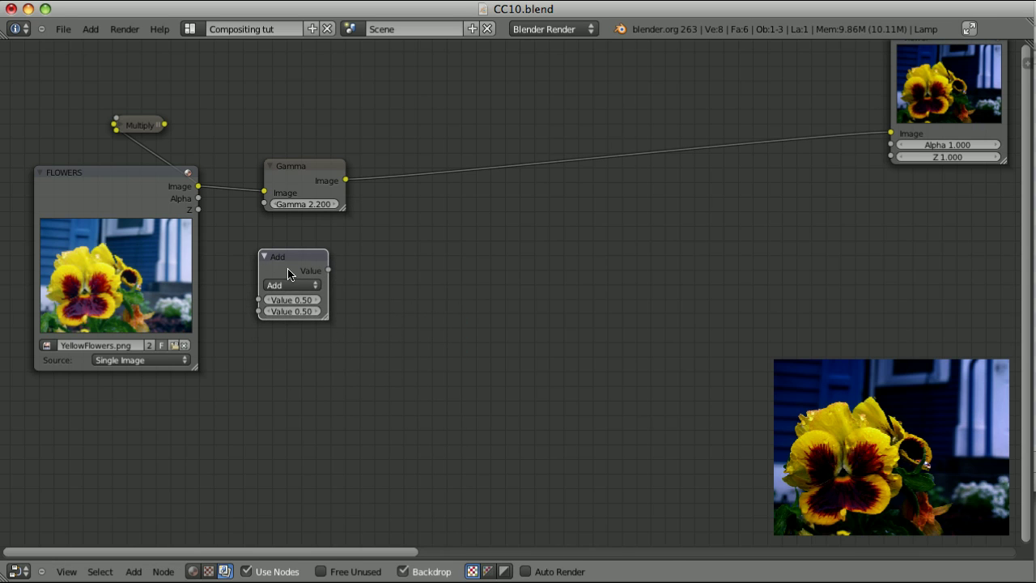
Step: Set the Math node to Divide with values 1 and 2.2
left_click(293, 299)
type("1")
key("Tab")
type("2.200")
key("Return")
left_click(298, 285)
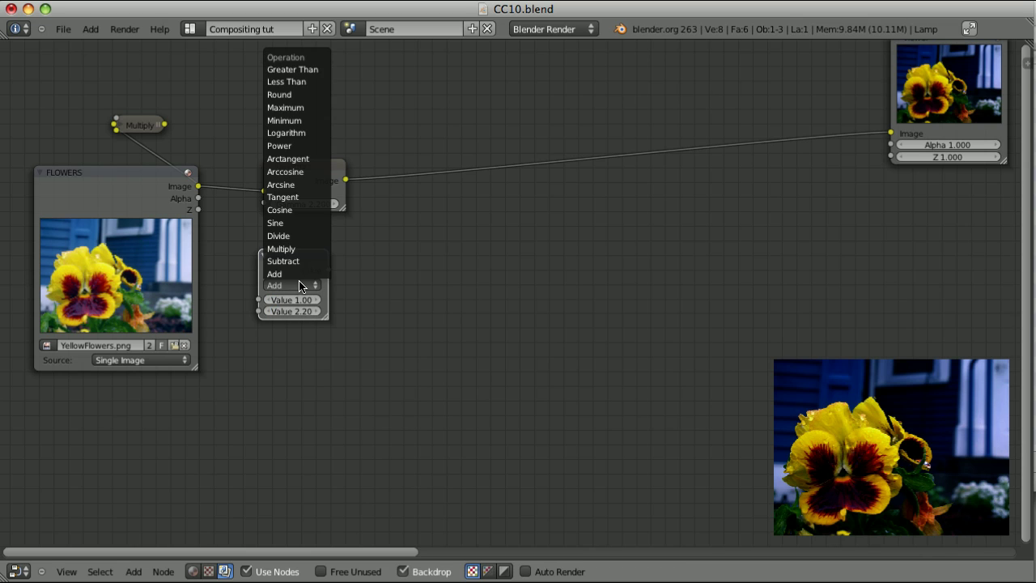
left_click(298, 236)
Step: Connect the Divide node's Value output to the Gamma node's Gamma input and arrange the Gamma node beside it
left_click_drag(317, 168, 452, 167)
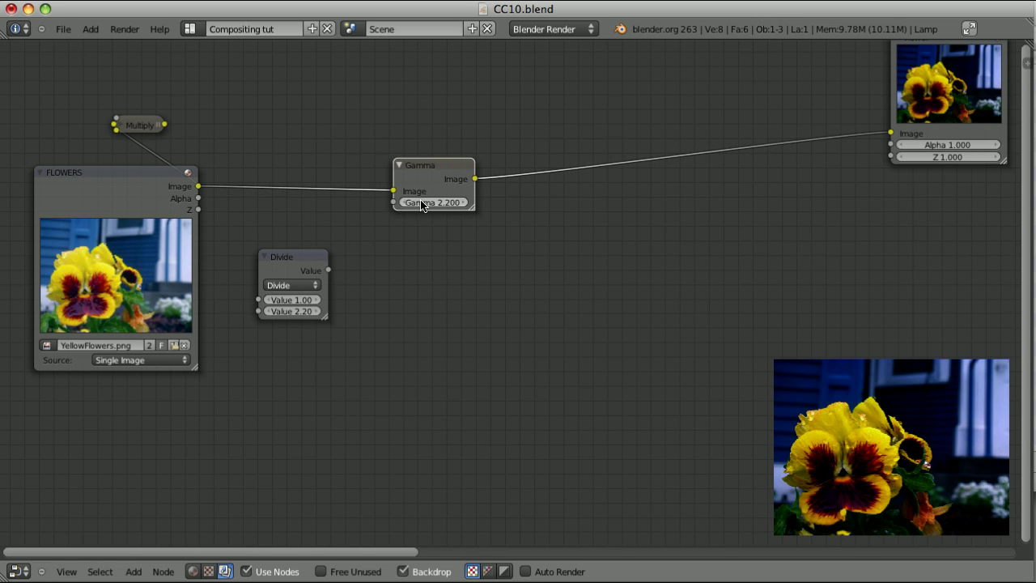
left_click_drag(328, 271, 393, 202)
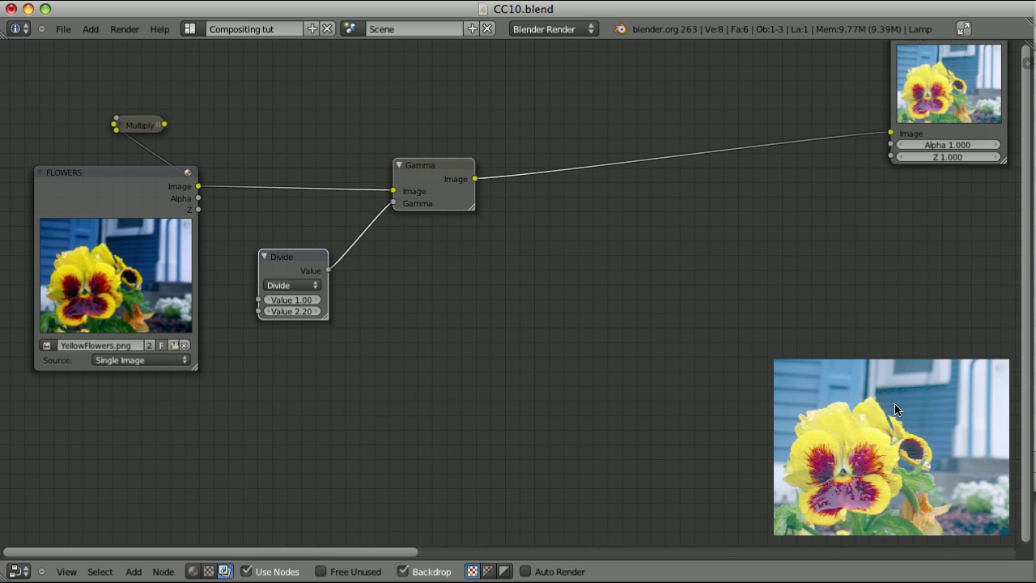
left_click_drag(423, 169, 374, 174)
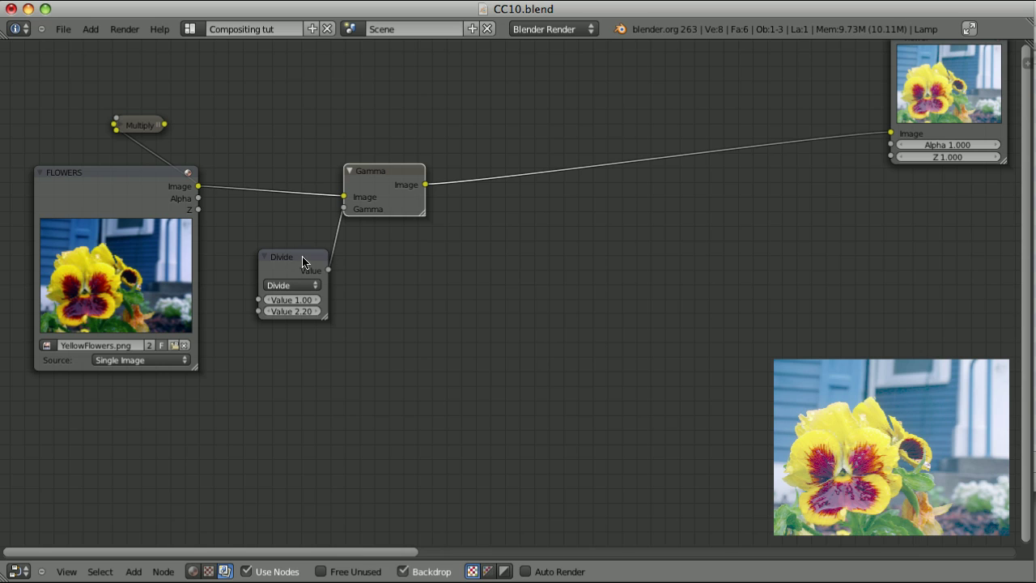
Step: Move the standalone Multiply node above FLOWERS and insert a duplicate of it after the Gamma node
left_click_drag(145, 124, 233, 81)
key("shift+d")
left_click(502, 174)
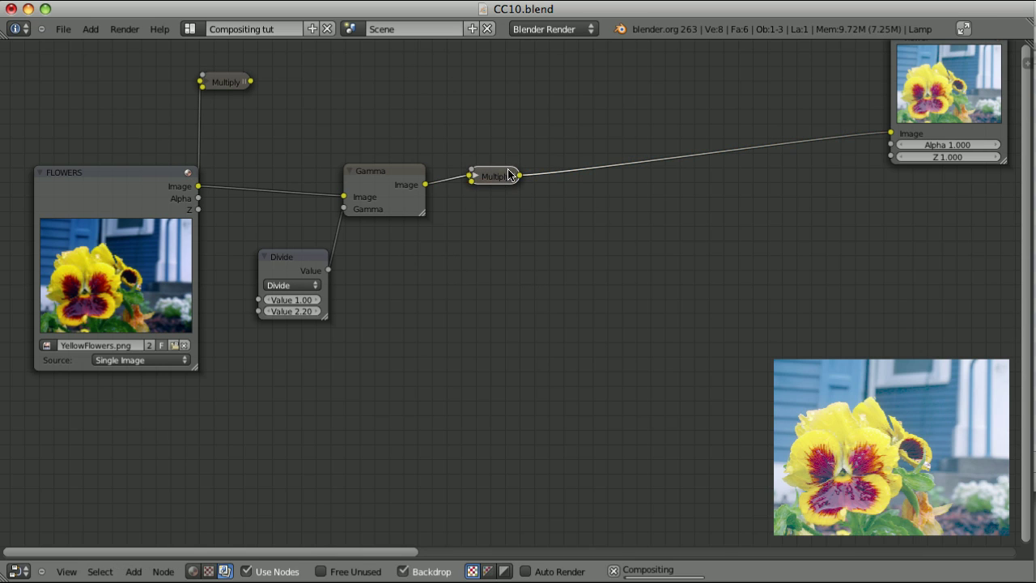
Step: Duplicate the Gamma node and insert the copy, with gamma 2.2, between the Multiply node and the viewer
left_click(378, 173)
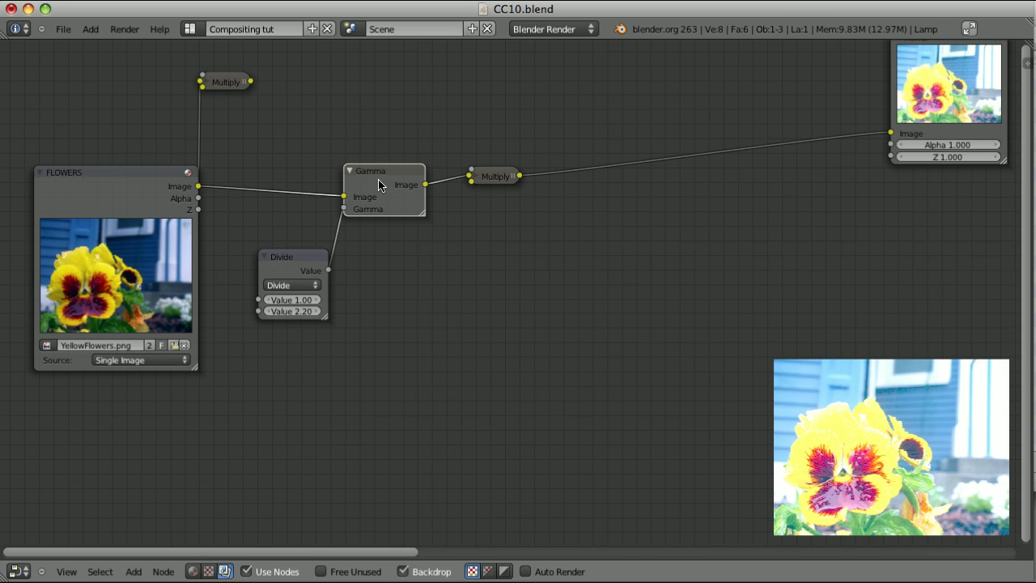
key("shift+d")
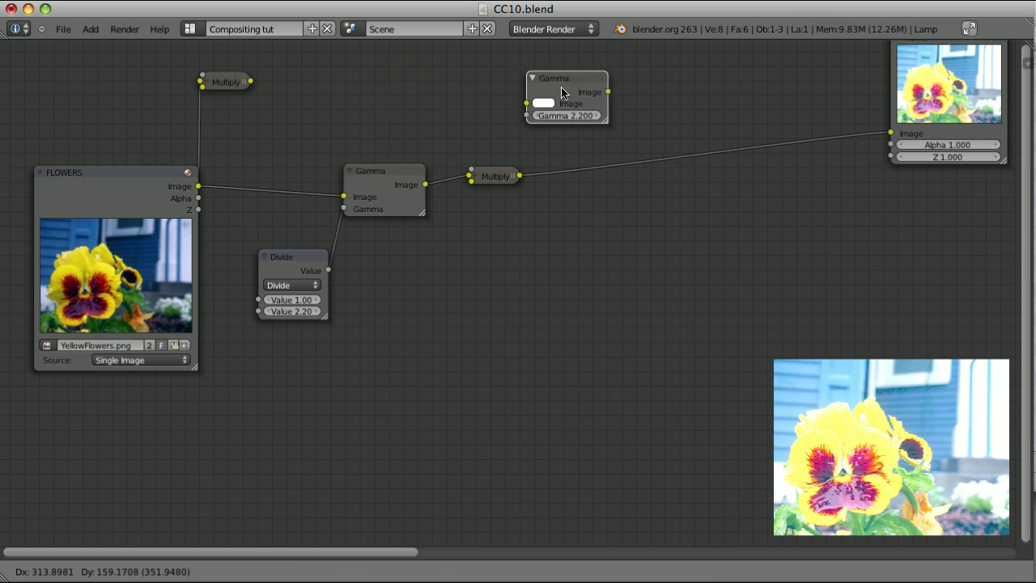
left_click(601, 157)
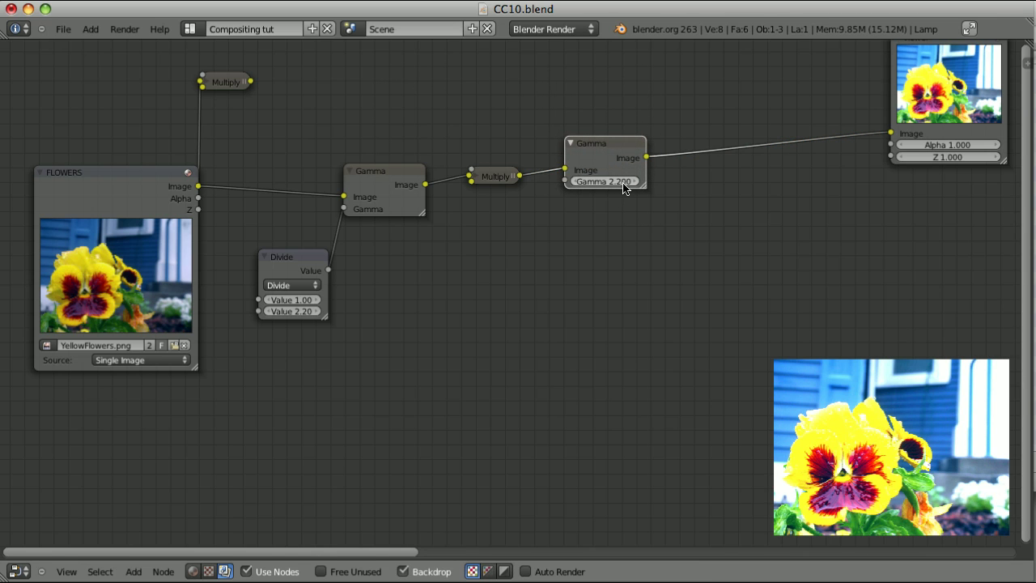
Step: Mute the Multiply node between the two Gamma nodes and show the original FLOWERS image in the viewer for comparison
left_click(499, 180)
key("m")
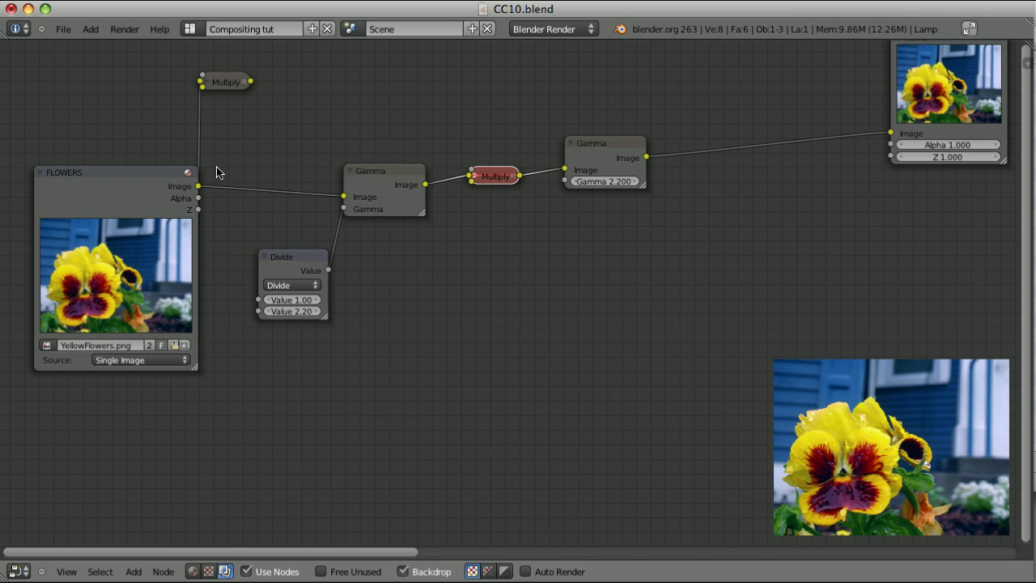
left_click(125, 186, "ctrl+shift")
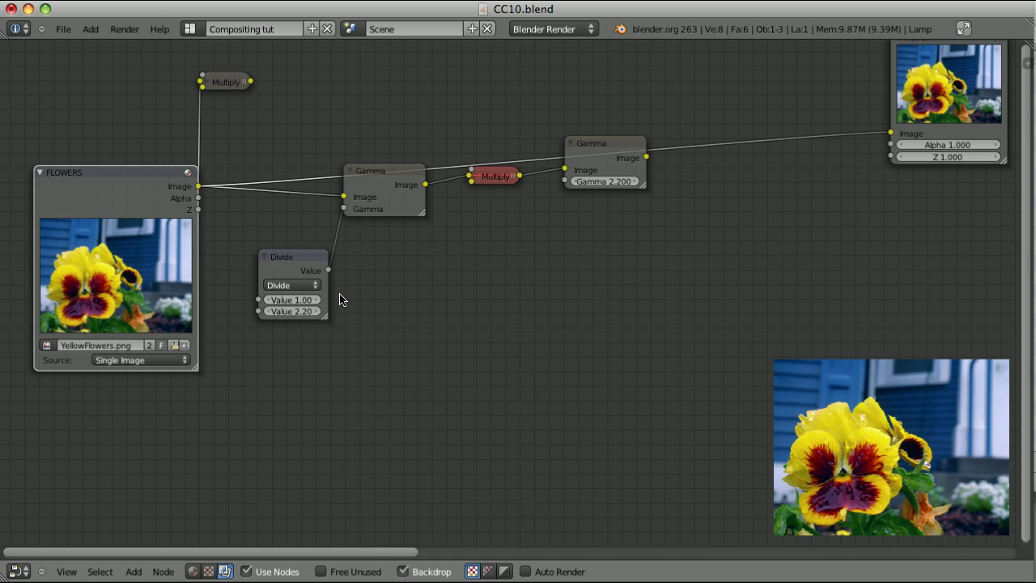
Step: Move the muted Multiply node slightly below the two Gamma nodes and show the second Gamma node's output in the viewer
left_click_drag(493, 176, 519, 253)
left_click(616, 145)
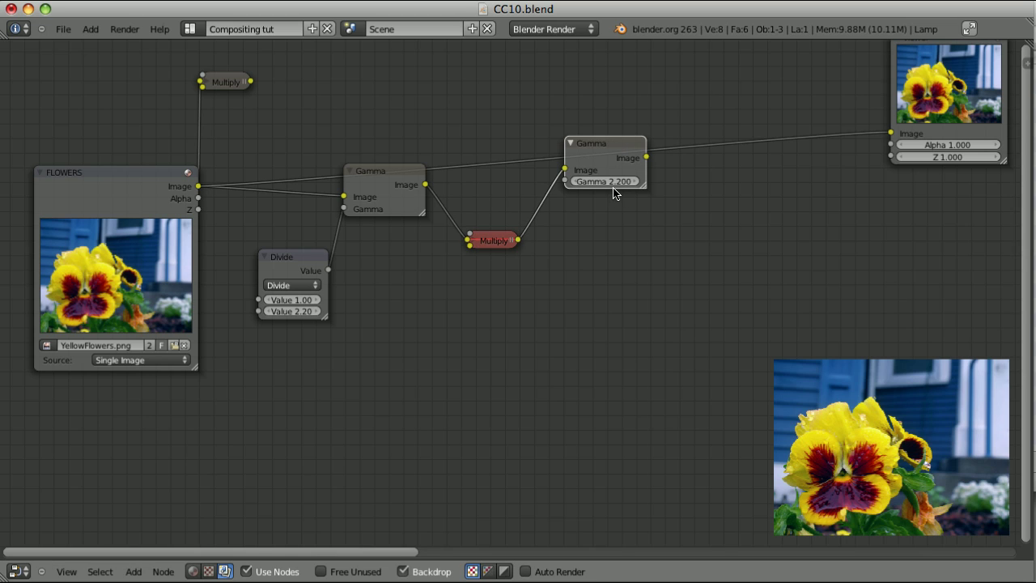
left_click(613, 150)
key("ctrl+z")
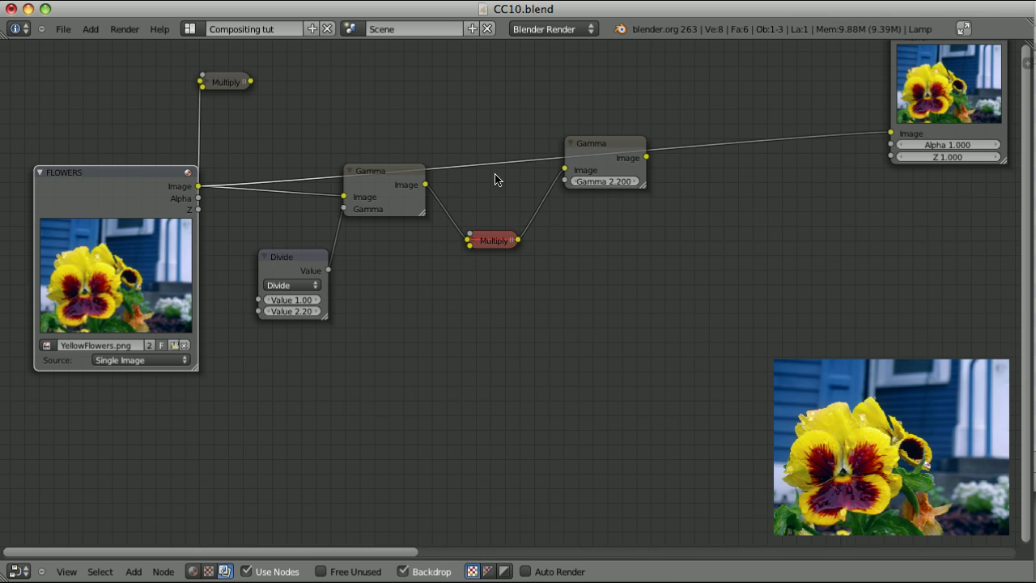
left_click(597, 143)
left_click_drag(496, 240, 494, 214)
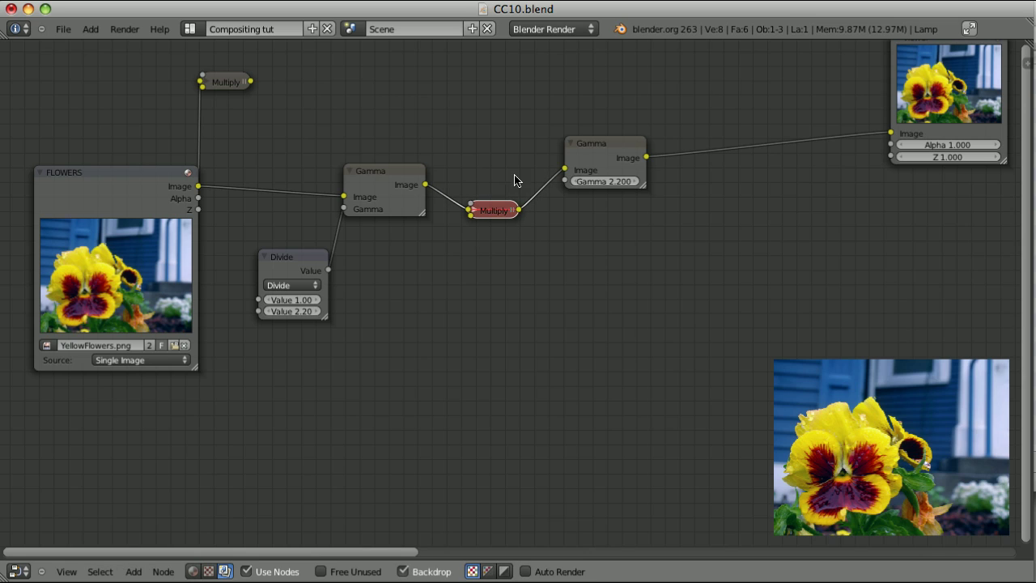
Step: Draw a freehand Grease Pencil circle around the muted Multiply node between the two Gamma nodes
left_click(385, 174)
left_click(613, 143)
mouse_move(488, 144)
left_mouse_down()
mouse_move(438, 171)
mouse_move(435, 255)
mouse_move(573, 235)
mouse_move(521, 139)
mouse_move(469, 142)
left_mouse_up()
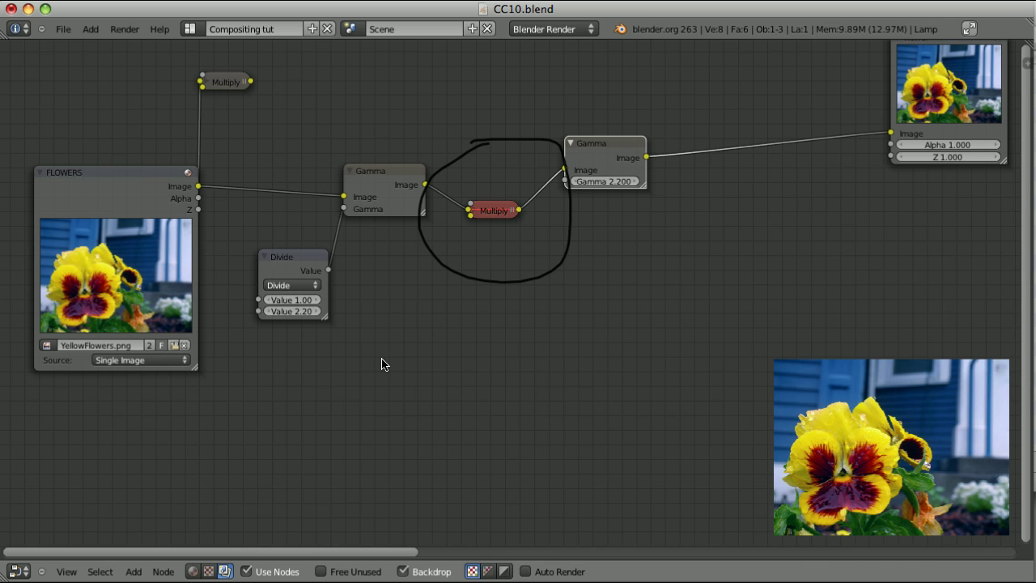
Step: Switch to the Default screen layout and examine the cube's material and the lamp's settings
key("ctrl+Right")
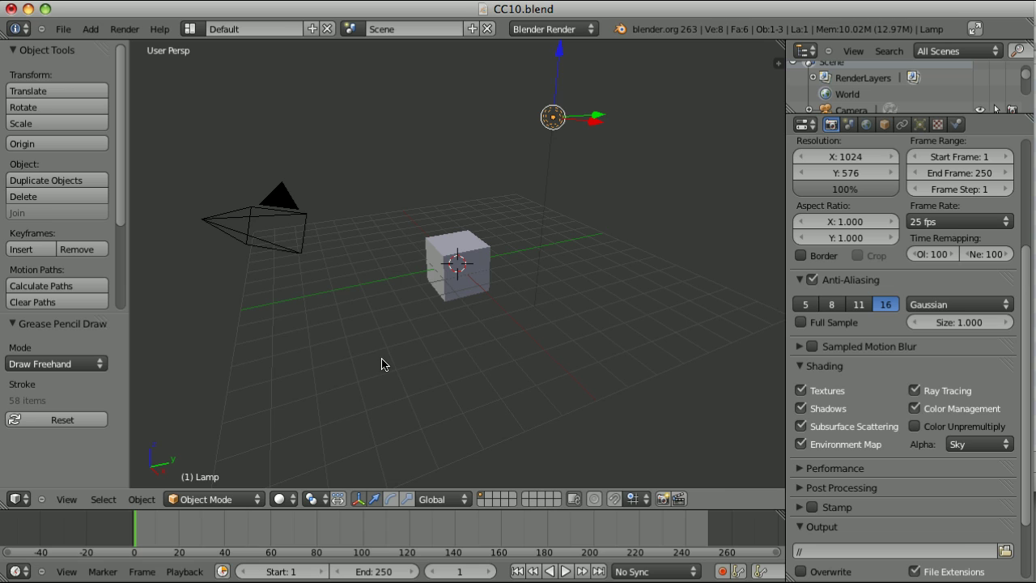
right_click(479, 246)
left_click(955, 124)
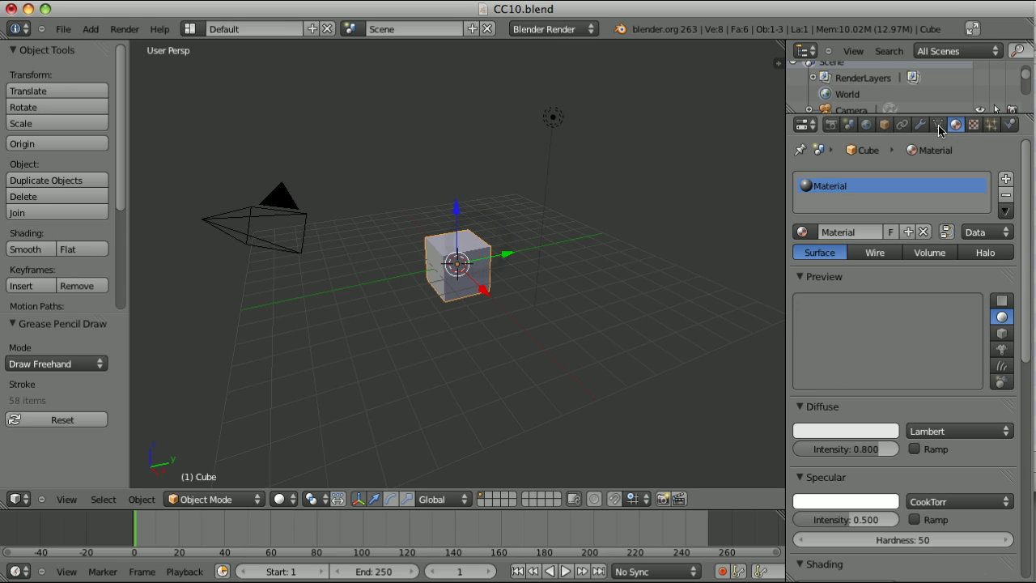
right_click(553, 118)
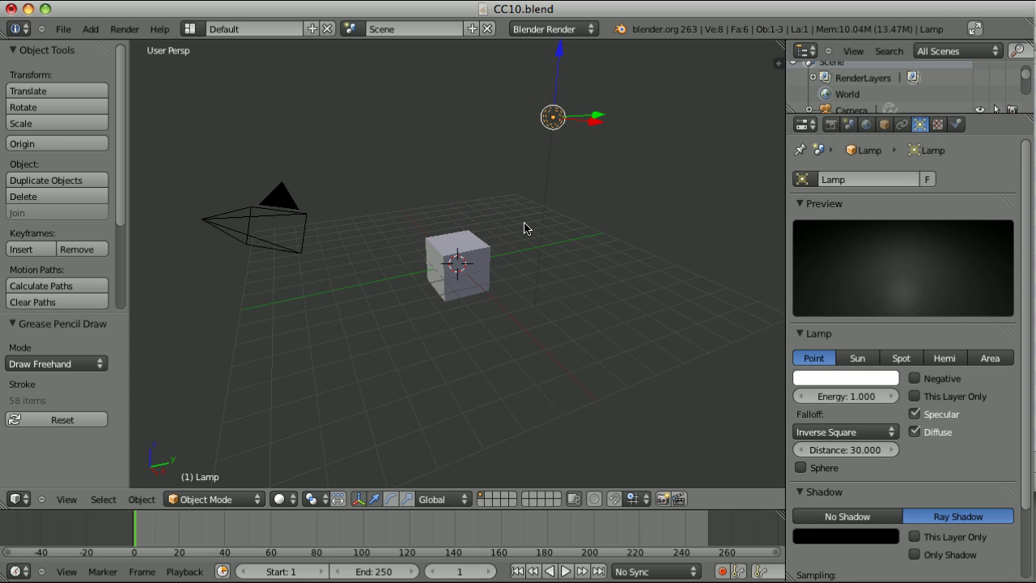
Step: Set the cube material's diffuse color to a light peach of about R 0.800, G 0.525, B 0.422
right_click(510, 296)
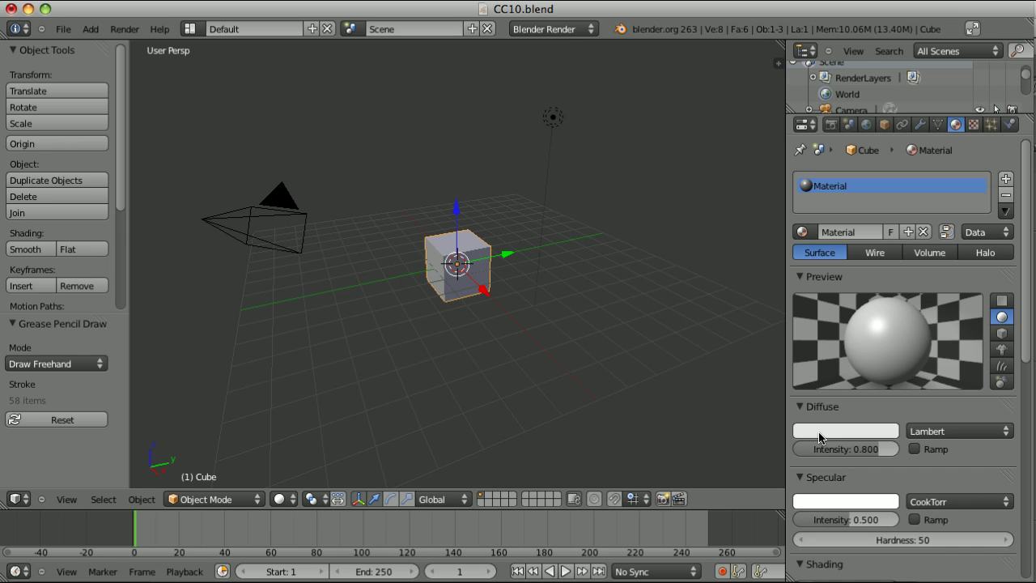
left_click(819, 437)
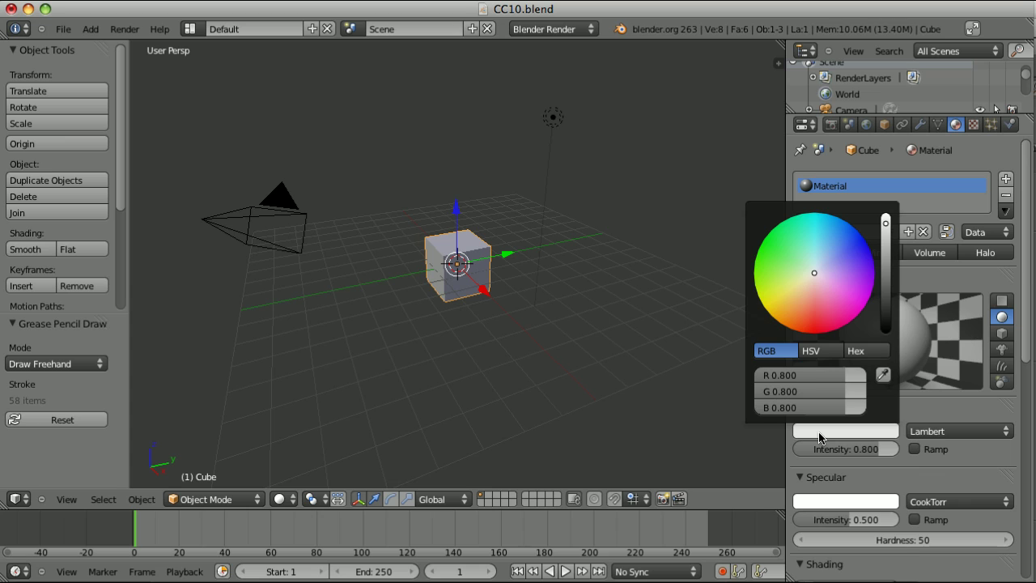
left_click_drag(812, 270, 806, 298)
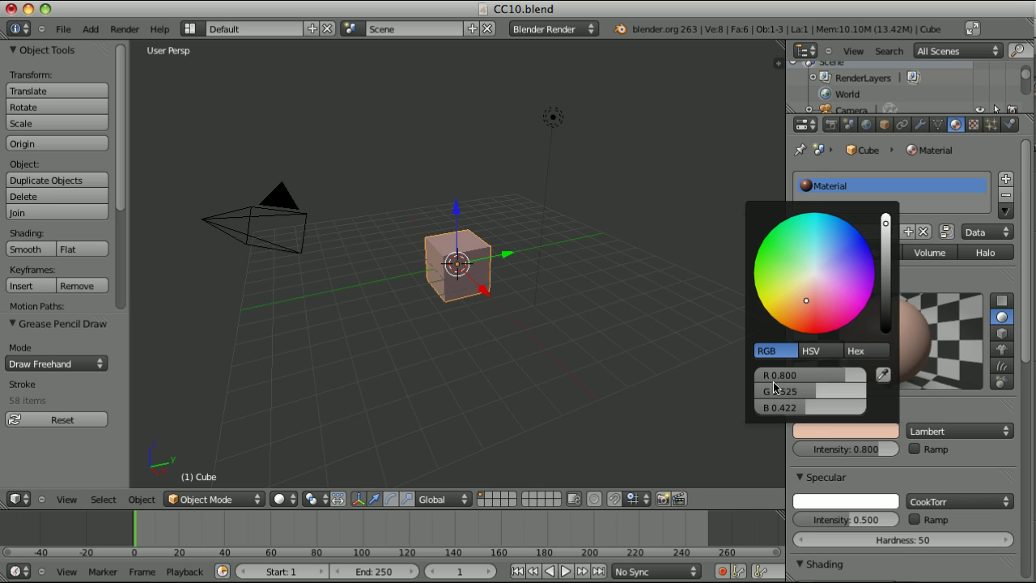
Step: Turn off Color Management in the render shading settings and inspect the cube's diffuse color and material preview, then the lamp's settings
left_click(830, 124)
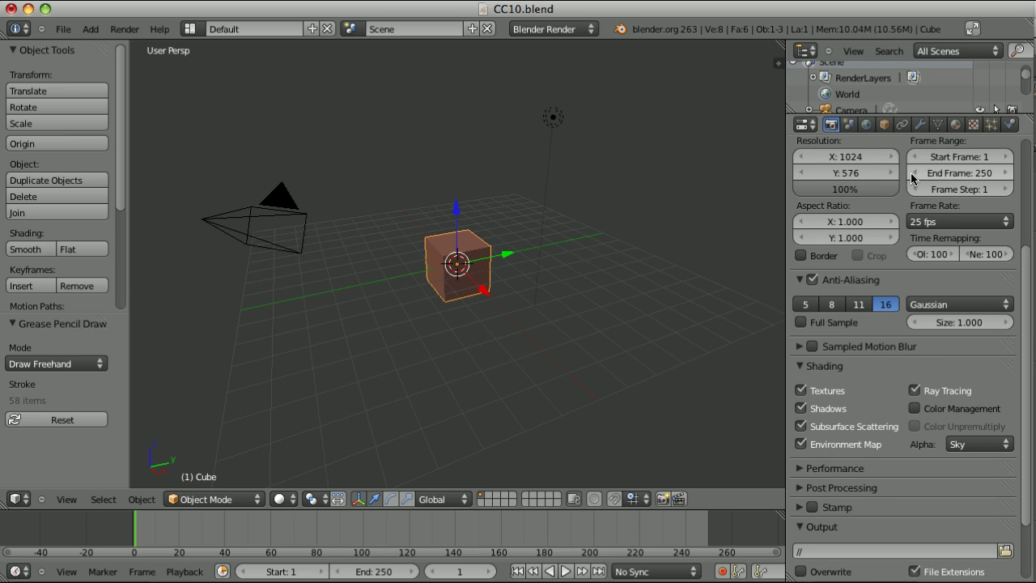
left_click(956, 124)
left_click(874, 433)
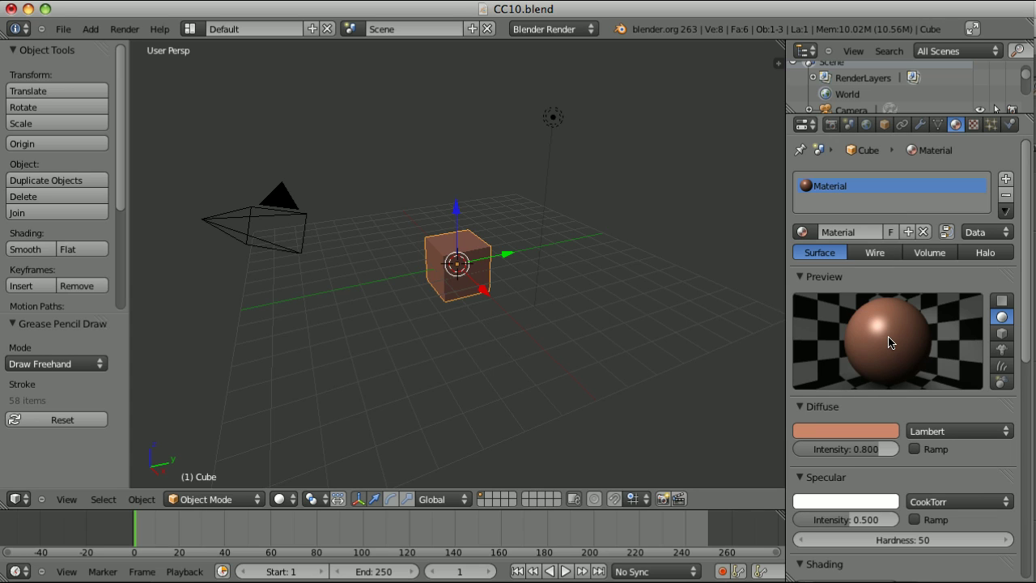
right_click(552, 117)
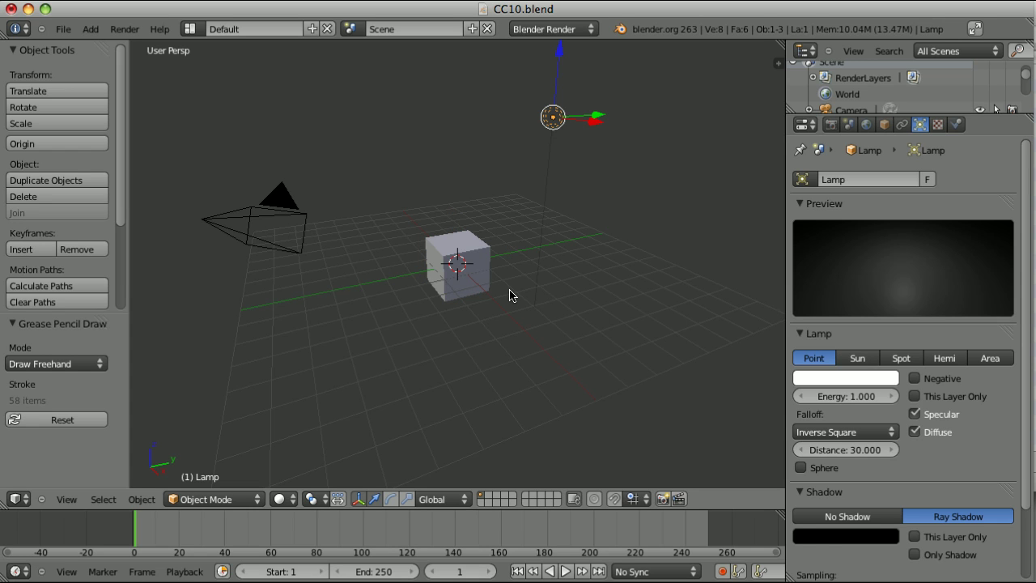